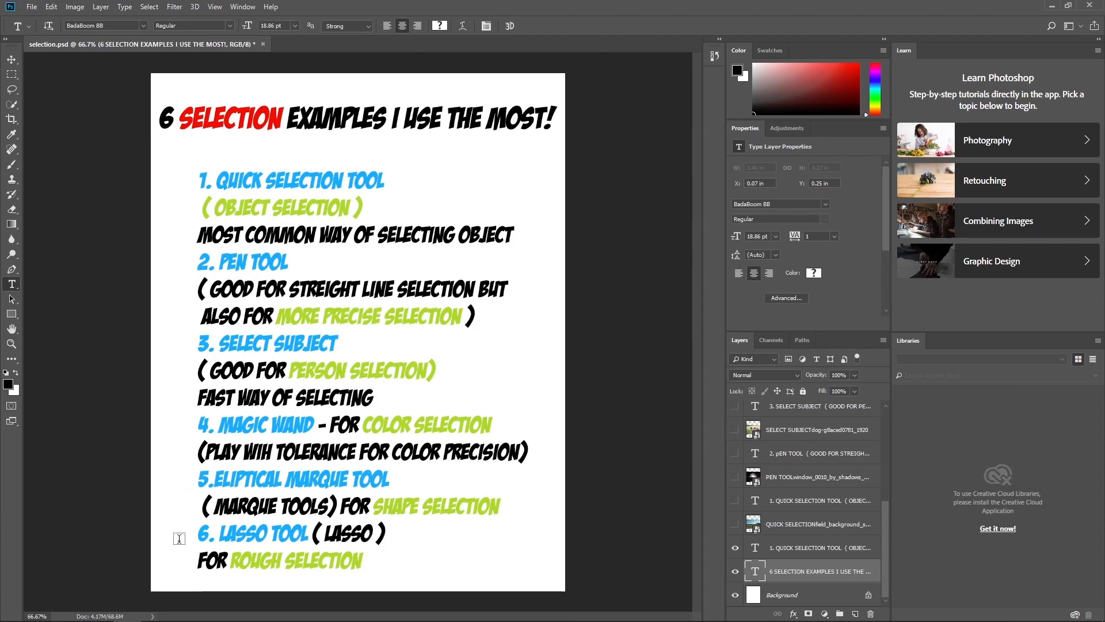
# Hide the two overview text layers, show the Quick Selection title and field image, and make the field image layer active.
pyautogui.moveTo(733, 550); pyautogui.dragTo(734, 576)
pyautogui.moveTo(735, 526); pyautogui.dragTo(736, 502)
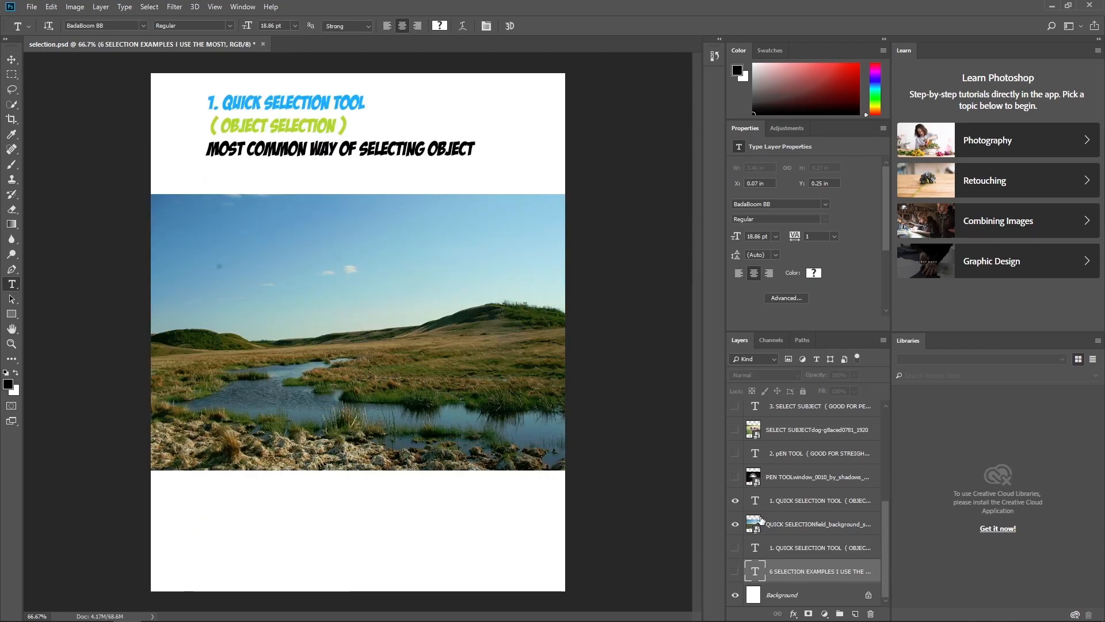
pyautogui.click(787, 525)
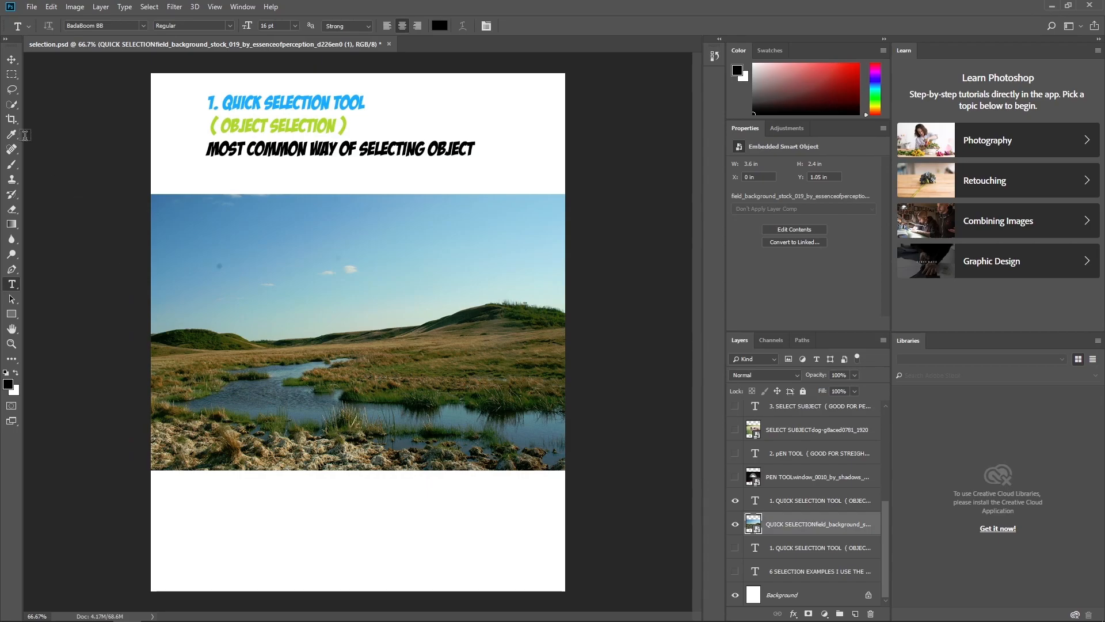
# Select the land and water below the sky using the Quick Selection tool in add mode with brush size 150.
pyautogui.click(12, 105)
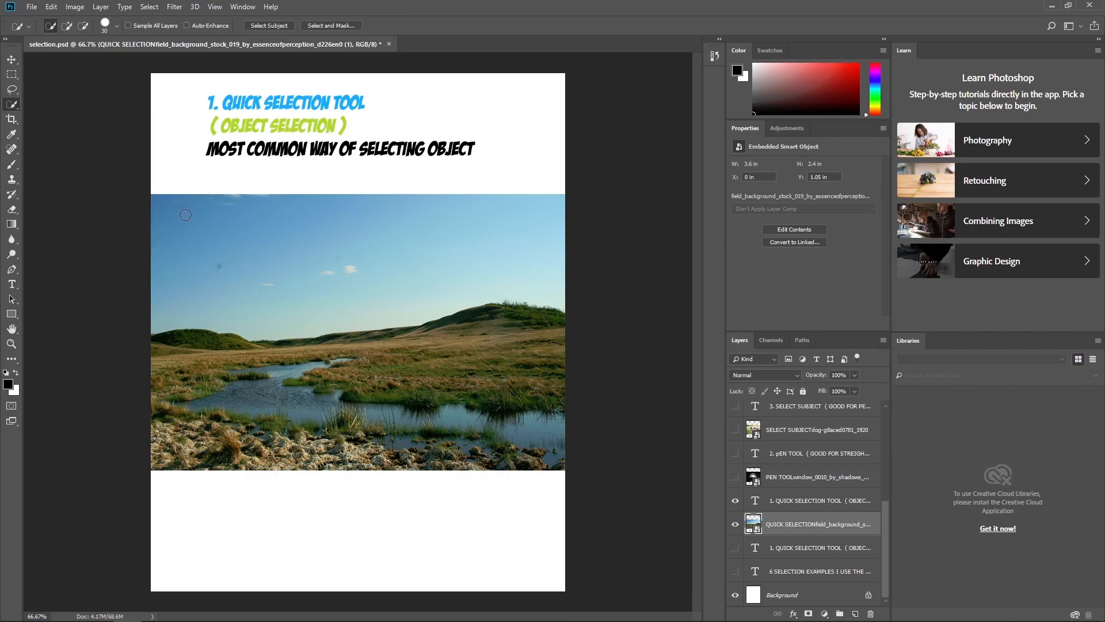
pyautogui.click(66, 26)
pyautogui.press(']')
pyautogui.press(']')
pyautogui.press(']')
pyautogui.press(']')
pyautogui.press(']')
pyautogui.press(']')
pyautogui.press(']')
pyautogui.press(']')
pyautogui.press(']')
pyautogui.moveTo(193, 373)
pyautogui.mouseDown()
pyautogui.moveTo(276, 376)
pyautogui.moveTo(495, 372)
pyautogui.moveTo(518, 387)
pyautogui.moveTo(474, 410)
pyautogui.moveTo(224, 435)
pyautogui.mouseUp()
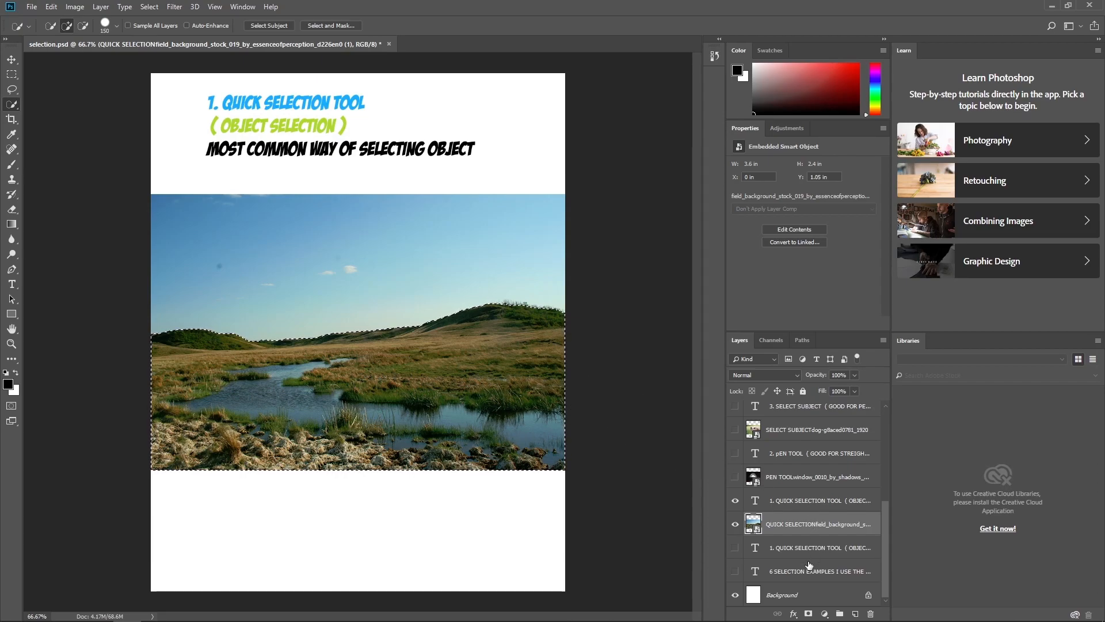
# Mask the field layer to the selection and refine the mask in Select and Mask using the Overlay view and Refine Edge Brush.
pyautogui.click(809, 614)
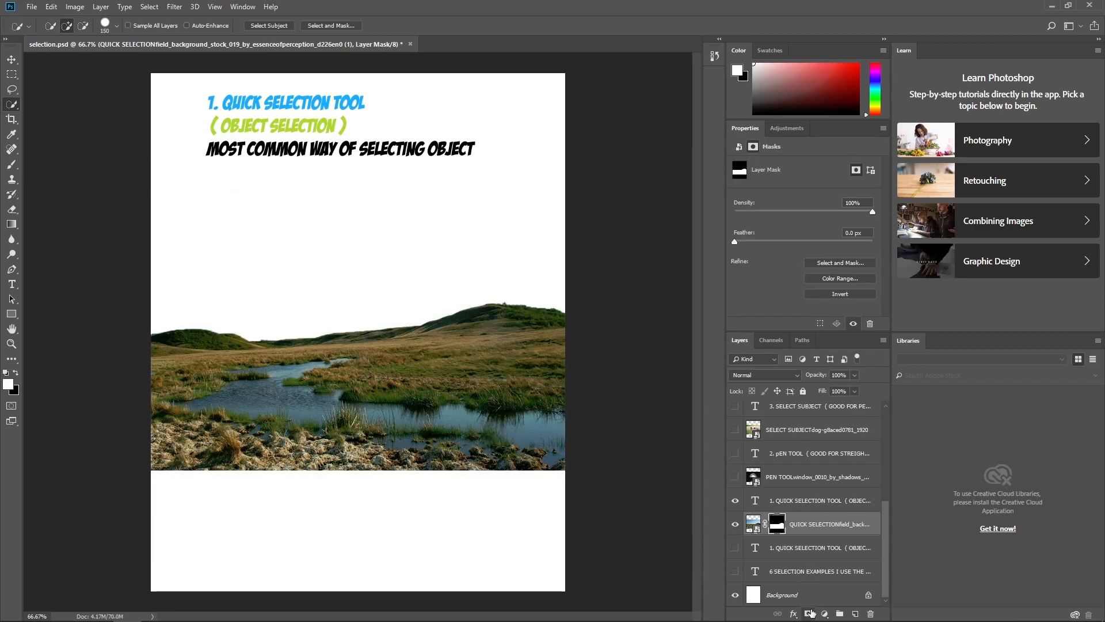
pyautogui.click(842, 263)
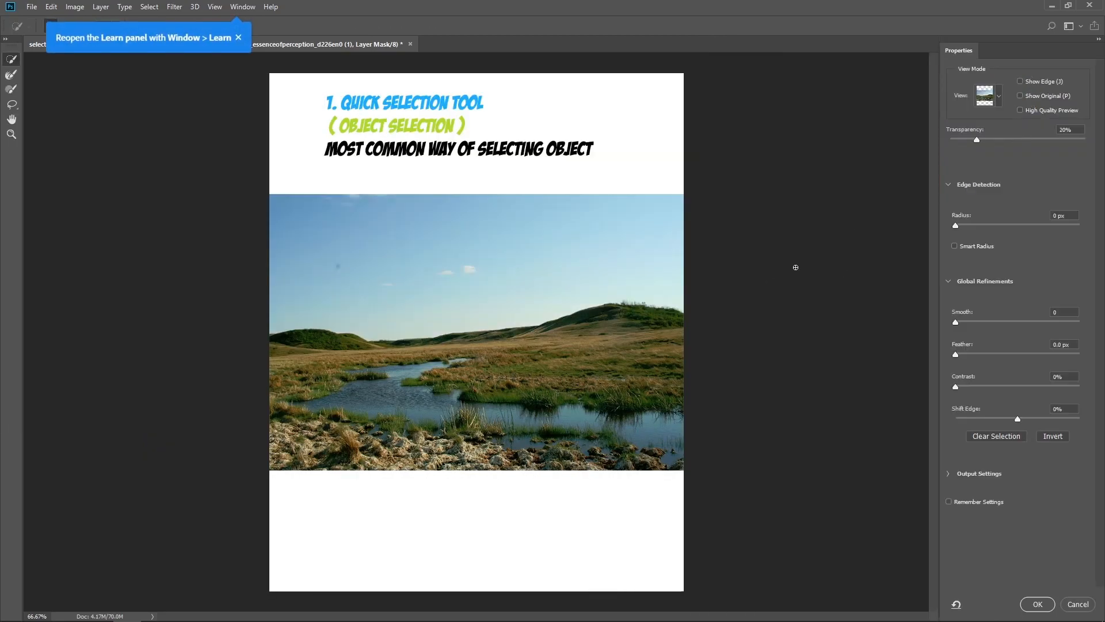
pyautogui.click(988, 96)
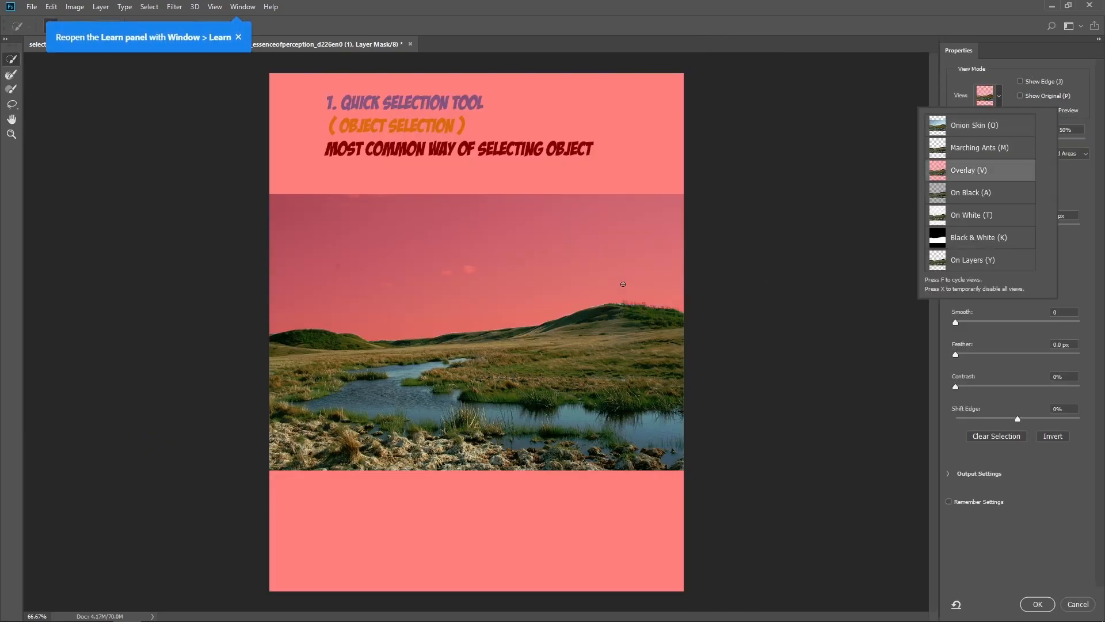
pyautogui.click(820, 268)
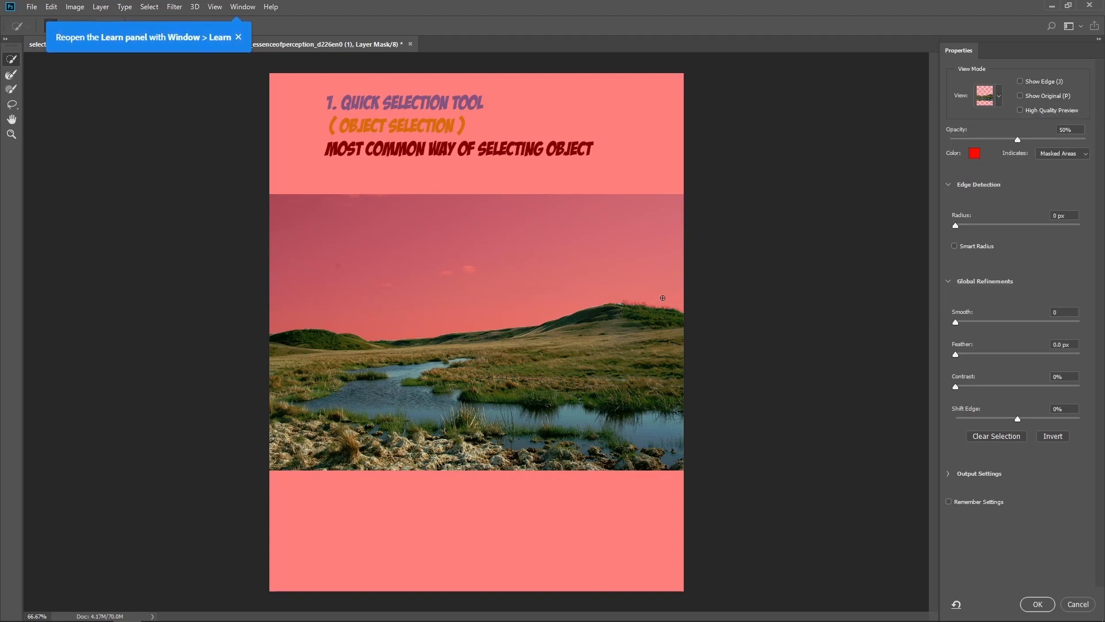
pyautogui.click(13, 75)
pyautogui.click(1036, 604)
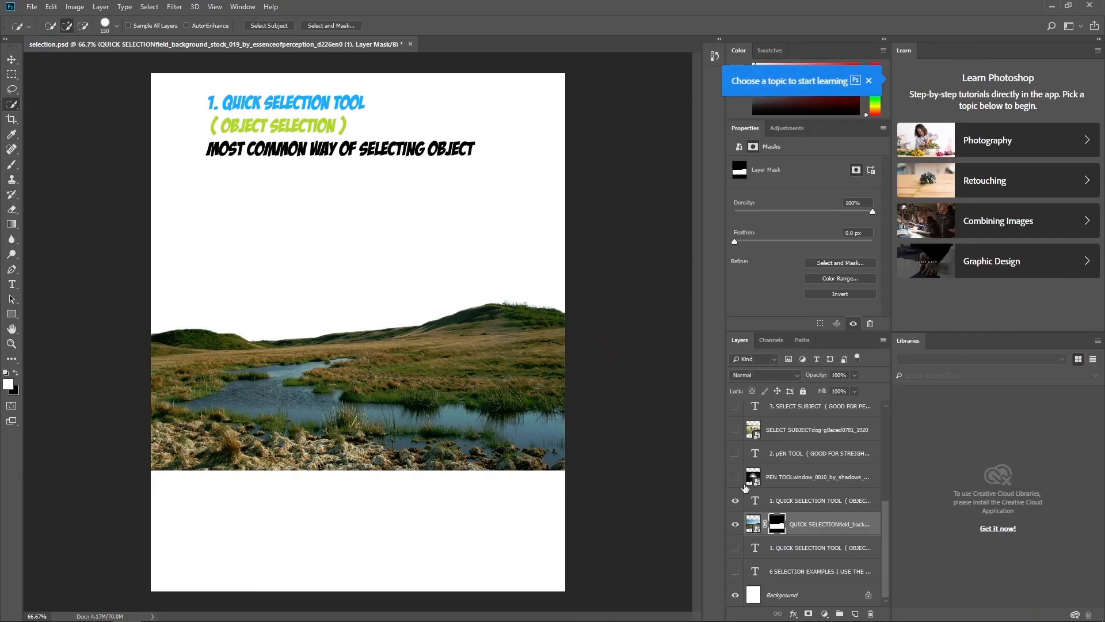
# Hide the Quick Selection example layers and show the Pen Tool title and window image layers.
pyautogui.moveTo(735, 525); pyautogui.dragTo(736, 501)
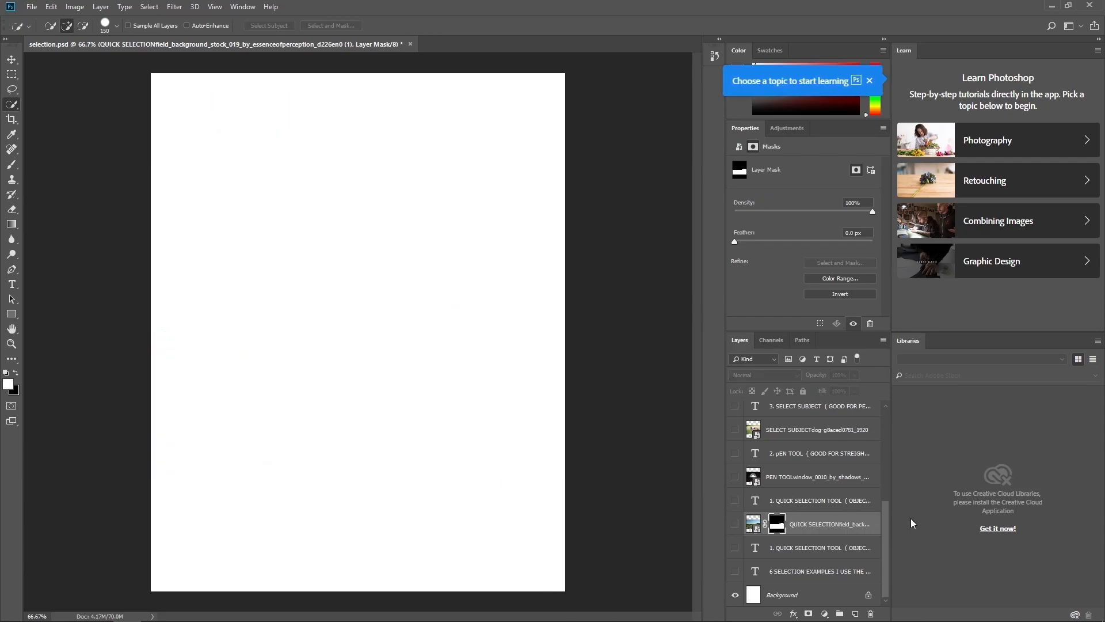
pyautogui.moveTo(736, 478); pyautogui.dragTo(736, 454)
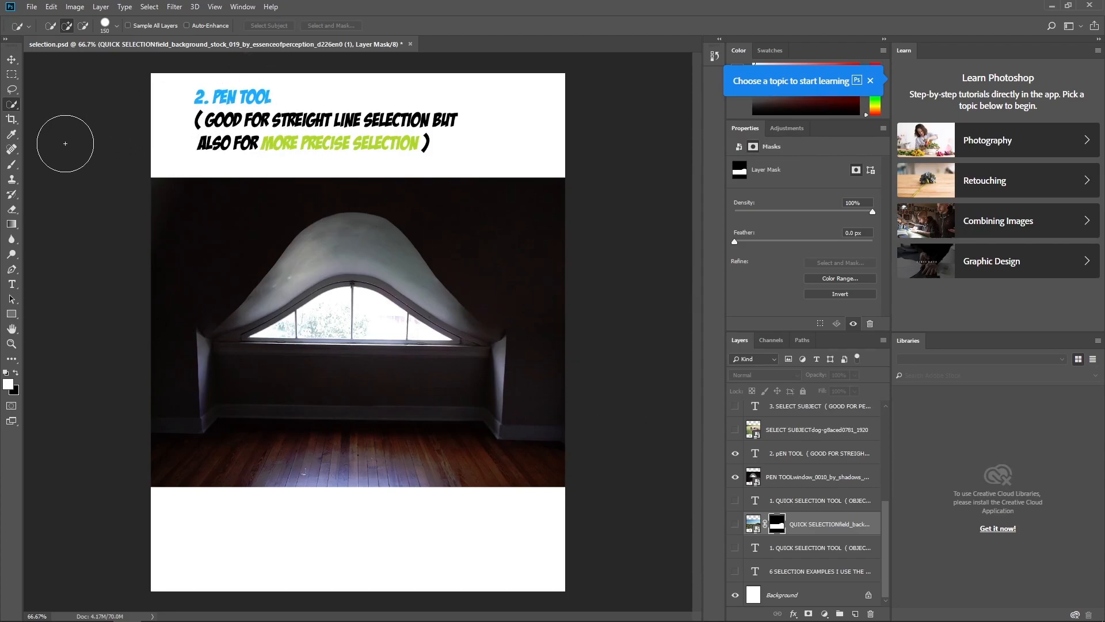
# Start a Pen tool path at the window alcove's lower-left corner and trace up its left edge to the arch.
pyautogui.click(12, 270)
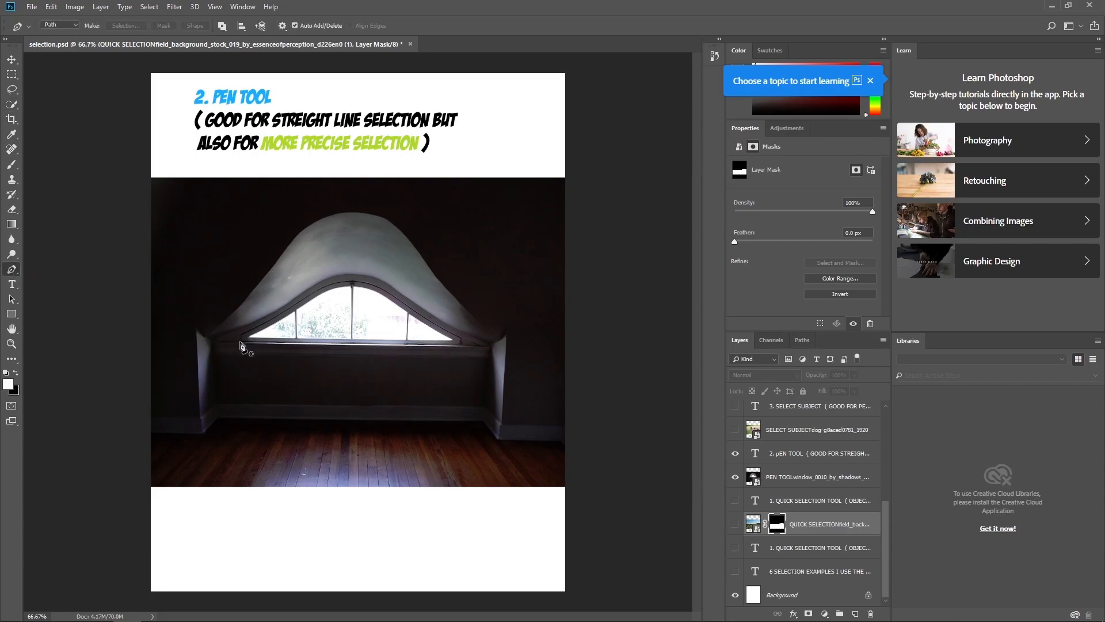
pyautogui.click(201, 431)
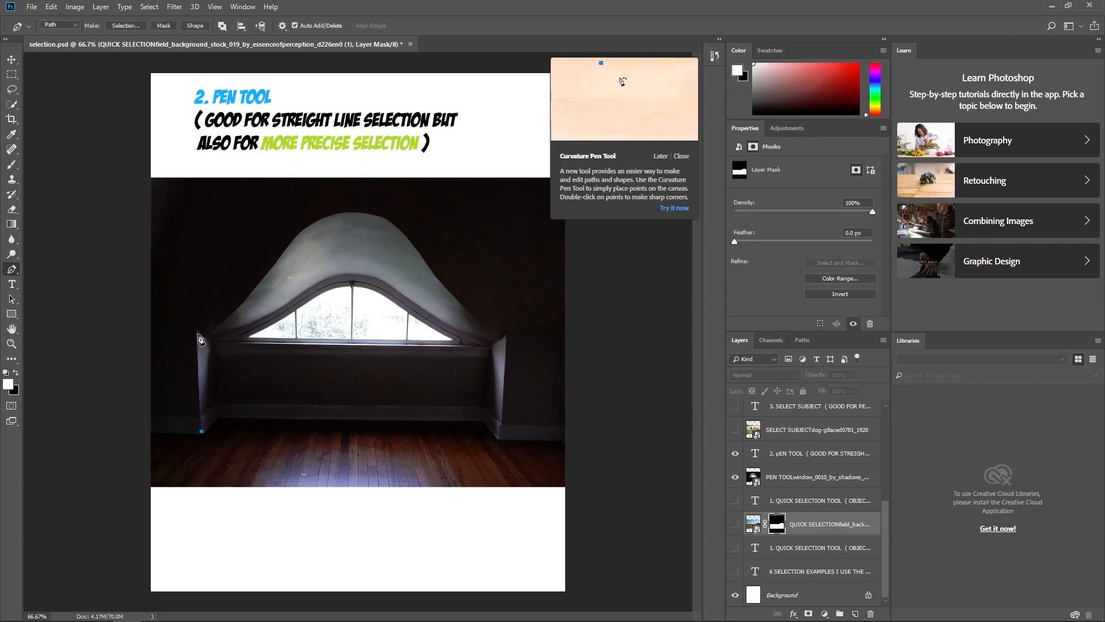
pyautogui.click(197, 338)
pyautogui.click(211, 334)
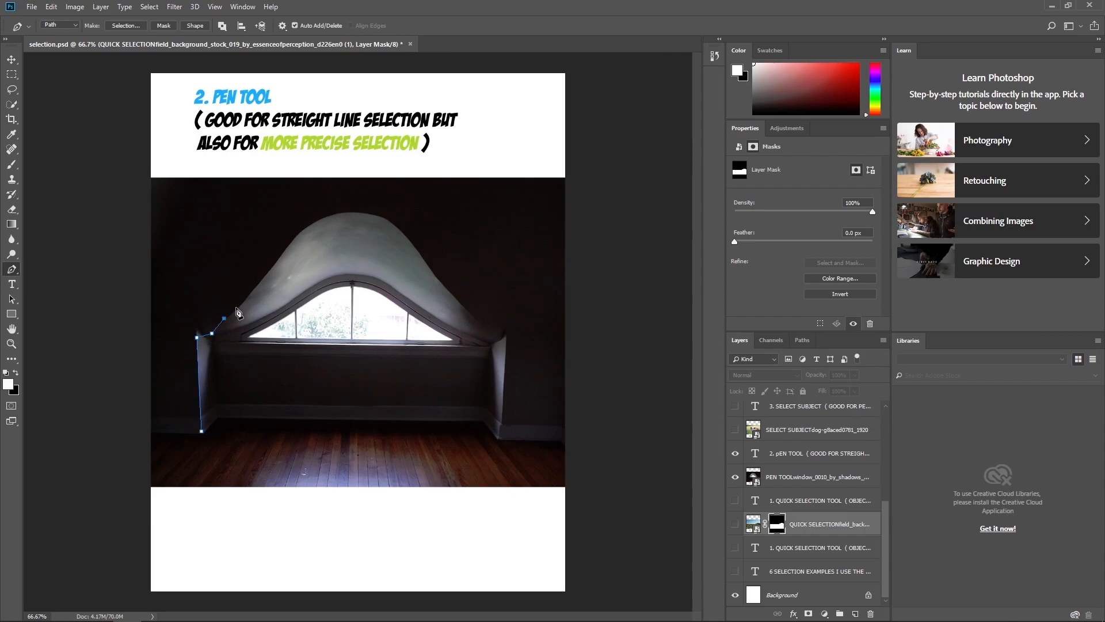
# Continue the path point by point over the curved arch down to its right end, replacing one misplaced point.
pyautogui.click(242, 304)
pyautogui.click(257, 286)
pyautogui.click(280, 257)
pyautogui.click(312, 223)
pyautogui.click(334, 214)
pyautogui.click(356, 212)
pyautogui.click(376, 215)
pyautogui.click(388, 220)
pyautogui.click(395, 225)
pyautogui.click(402, 232)
pyautogui.hotkey('ctrl', 'z')
pyautogui.click(419, 253)
pyautogui.click(432, 271)
pyautogui.click(446, 290)
pyautogui.click(466, 309)
pyautogui.click(482, 319)
pyautogui.click(498, 330)
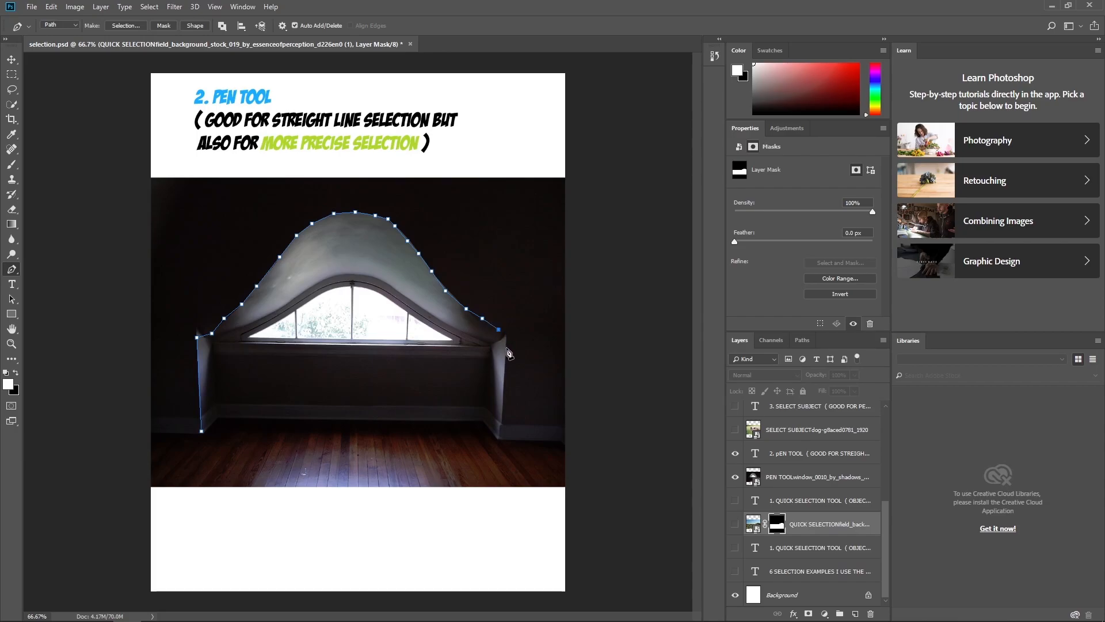
# Trace down the alcove's right edge and back along the wall's base, closing the path at its starting point.
pyautogui.click(506, 339)
pyautogui.click(506, 361)
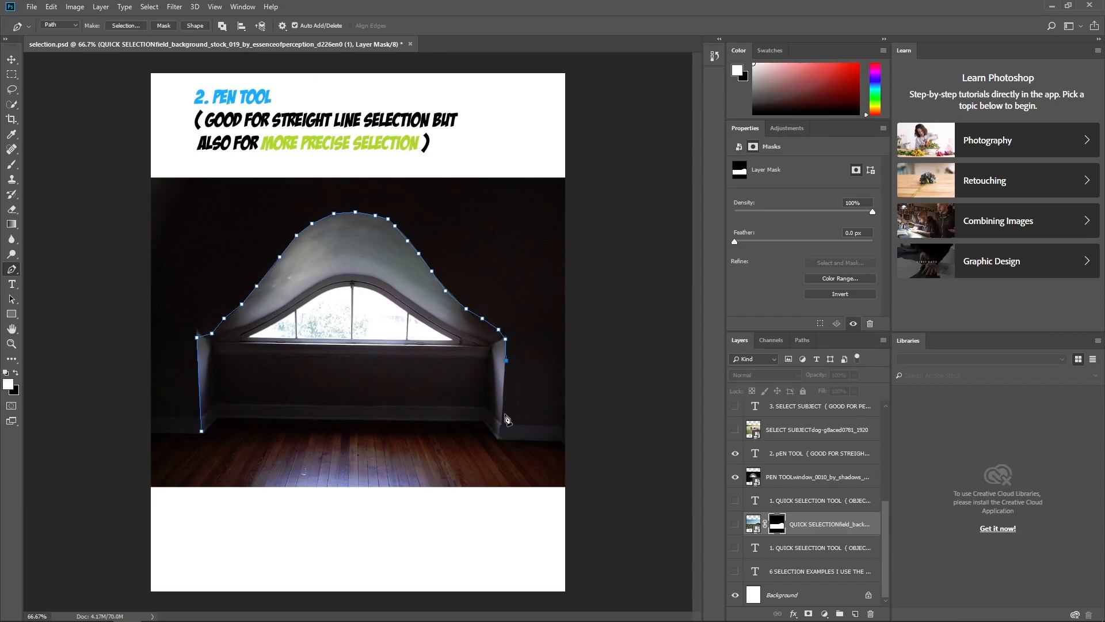
pyautogui.click(504, 413)
pyautogui.click(500, 439)
pyautogui.click(484, 422)
pyautogui.click(413, 420)
pyautogui.click(219, 417)
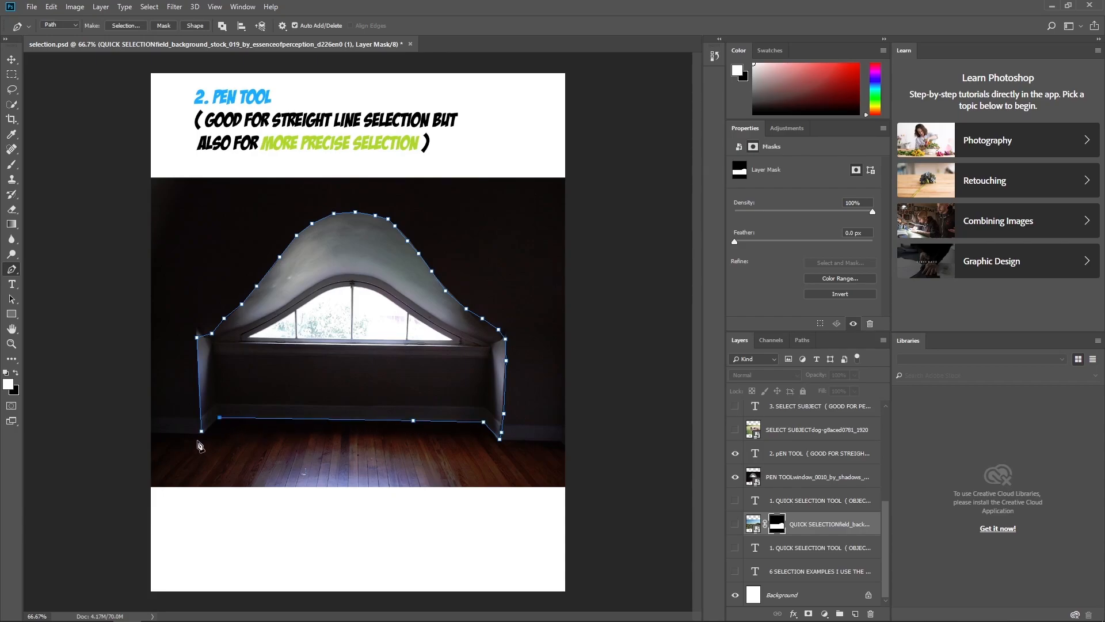
pyautogui.click(203, 431)
# Convert the closed path into a new selection with a 0-pixel feather and mask the window image layer with it.
pyautogui.rightClick(298, 390)
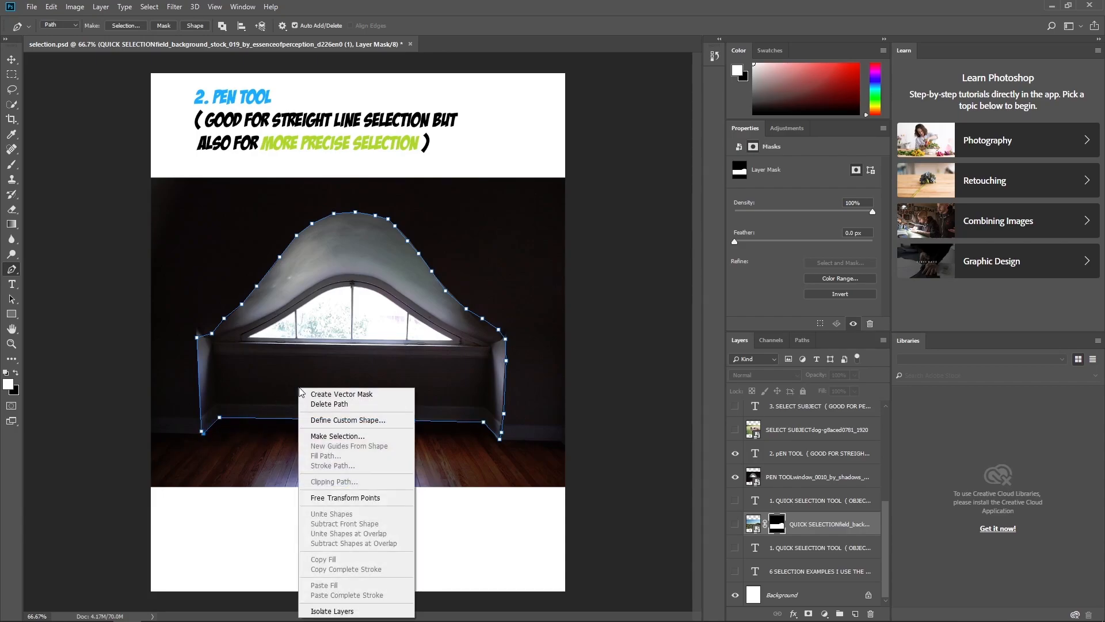
pyautogui.click(323, 435)
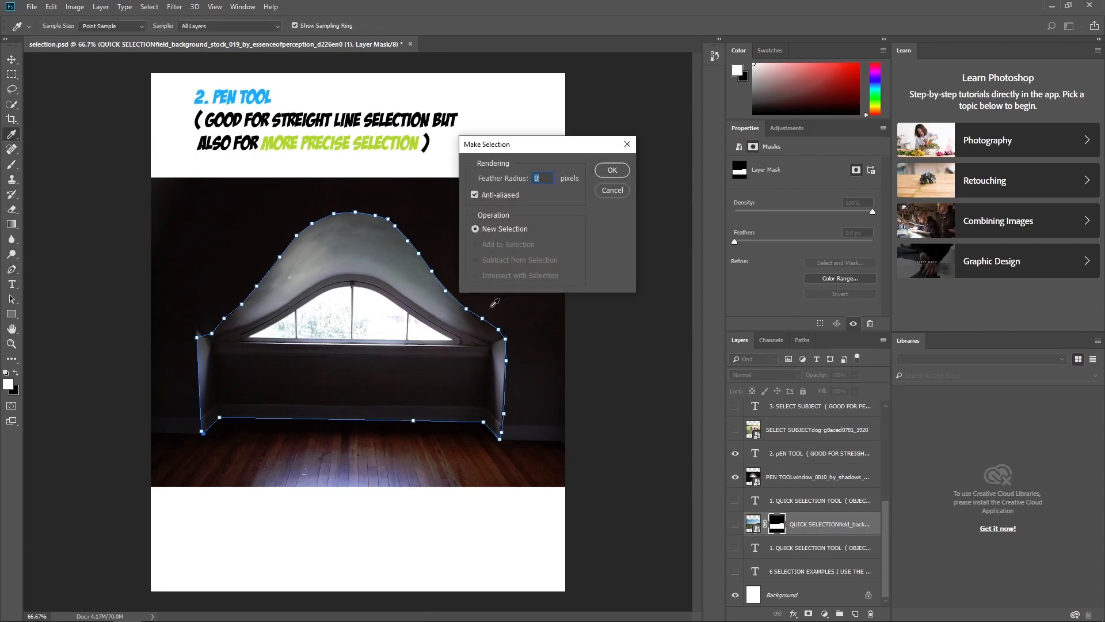
pyautogui.click(599, 172)
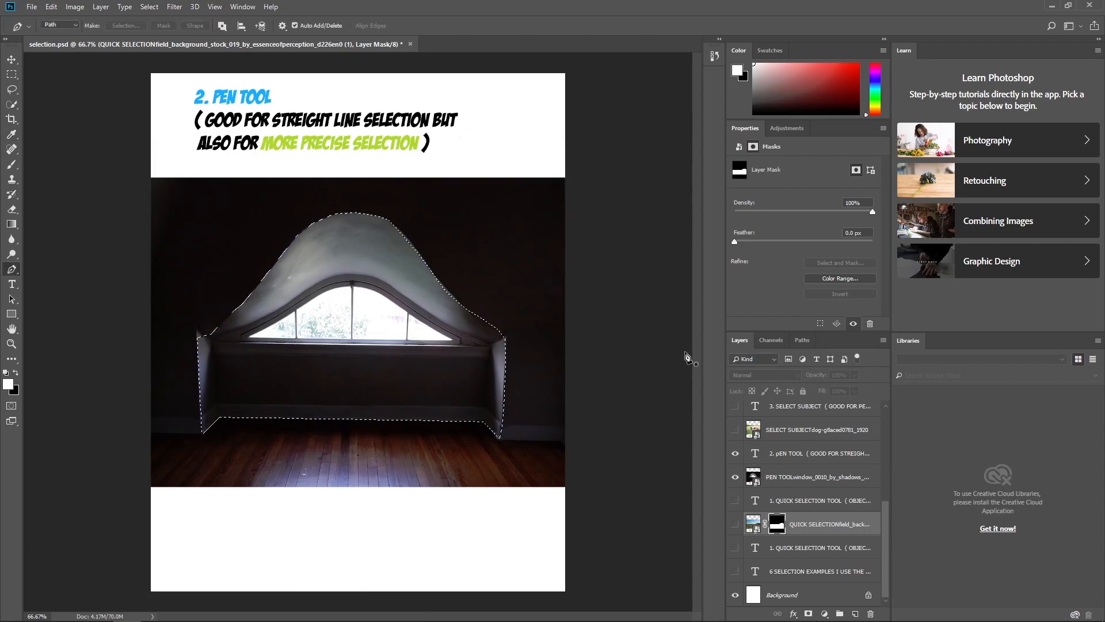
pyautogui.click(778, 478)
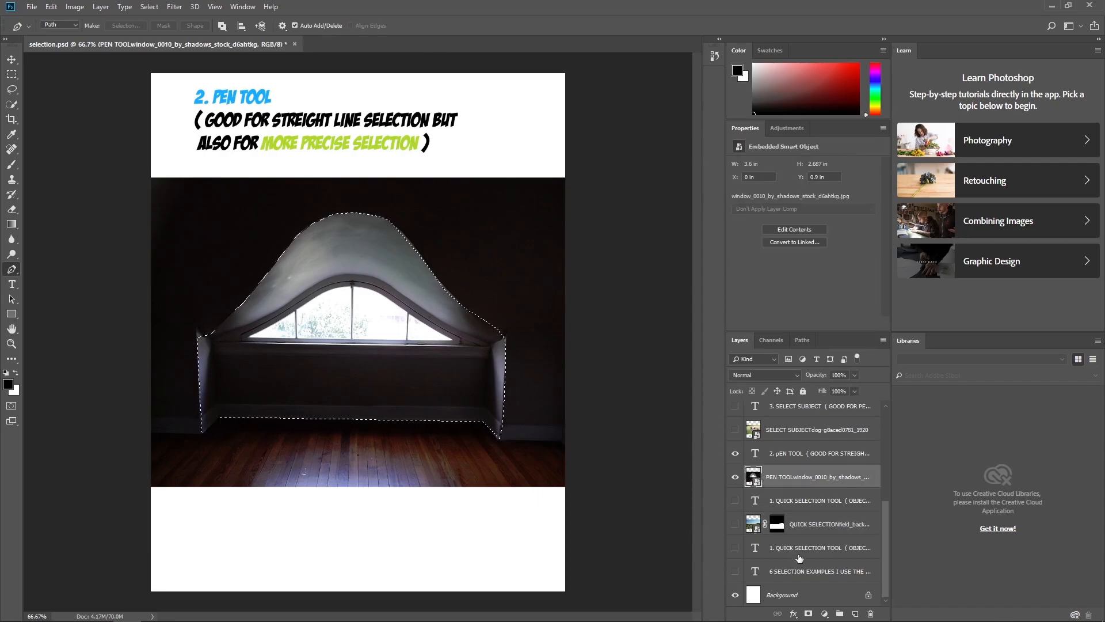
pyautogui.click(809, 614)
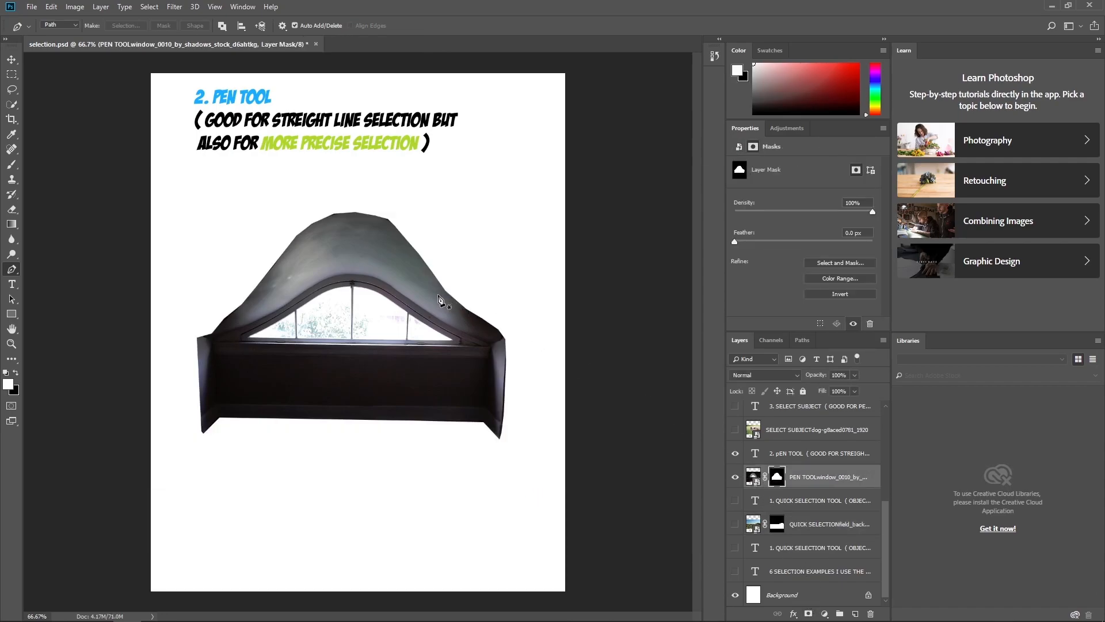
# Hide the Pen Tool example layers and show the Select Subject title and dog image layers.
pyautogui.moveTo(741, 483); pyautogui.dragTo(739, 455)
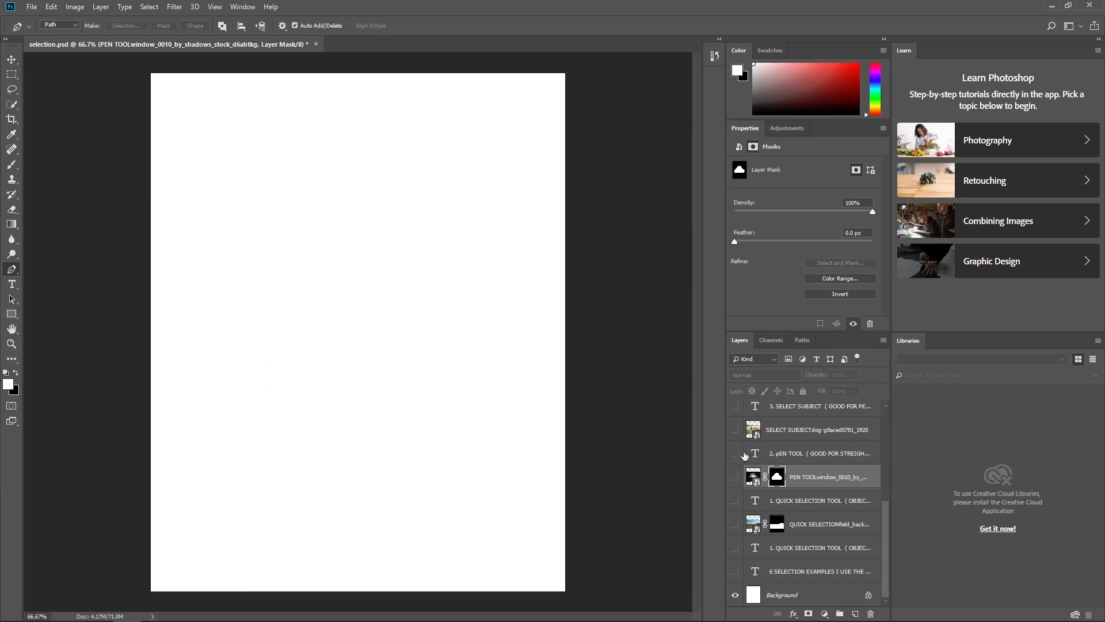
pyautogui.scroll(2, 809, 477)
pyautogui.moveTo(739, 479); pyautogui.dragTo(736, 454)
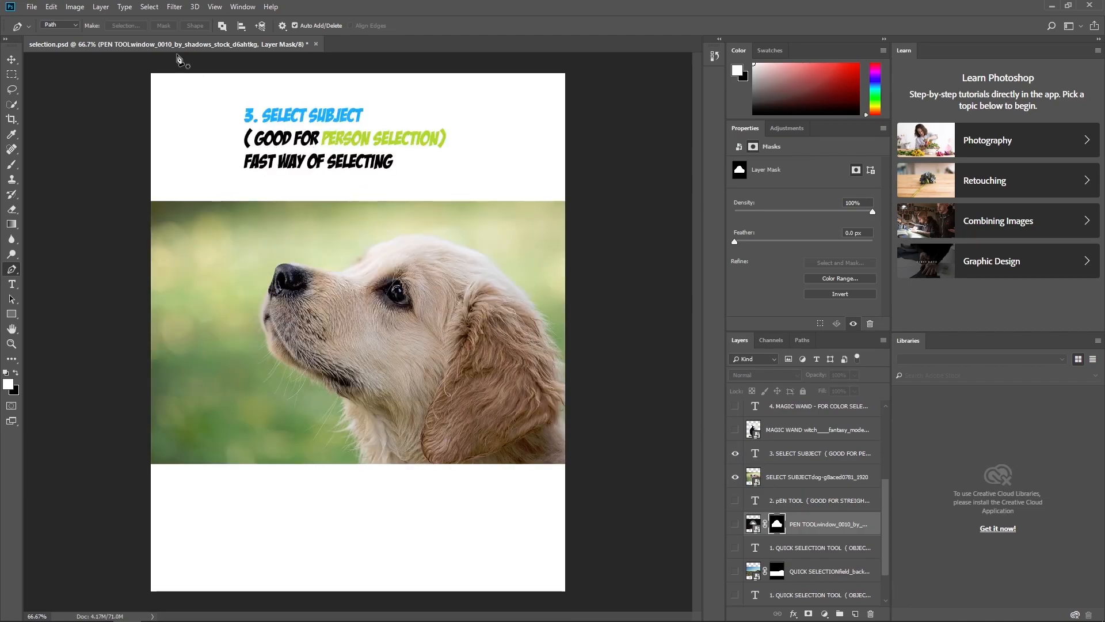
# Select the puppy on the dog image layer with Select Subject and add a layer mask from the selection.
pyautogui.click(150, 10)
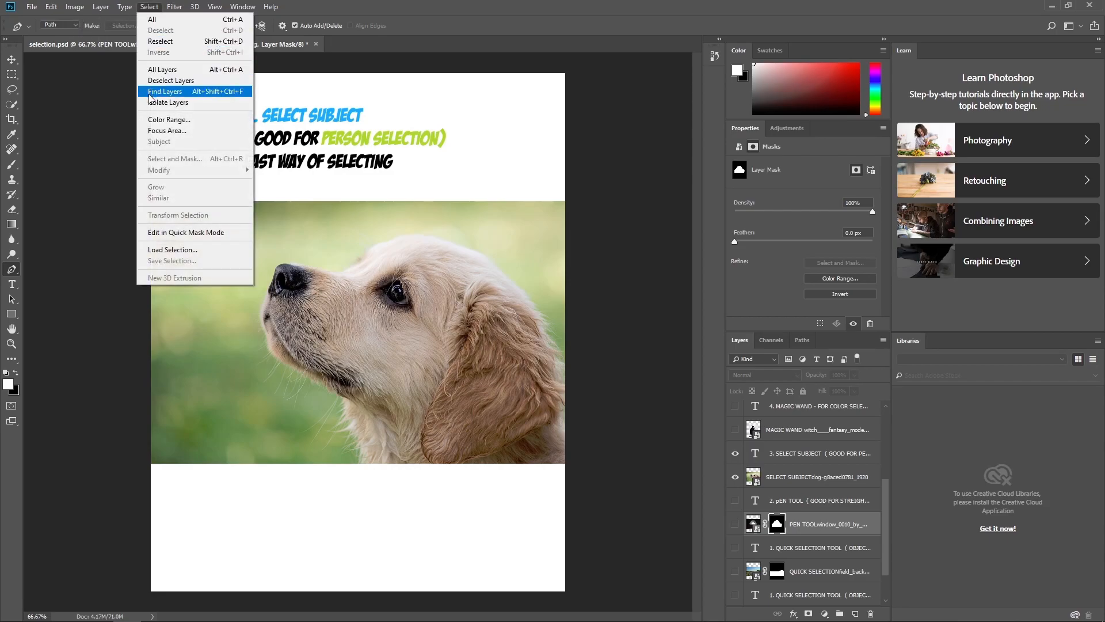
pyautogui.click(767, 483)
pyautogui.click(755, 478)
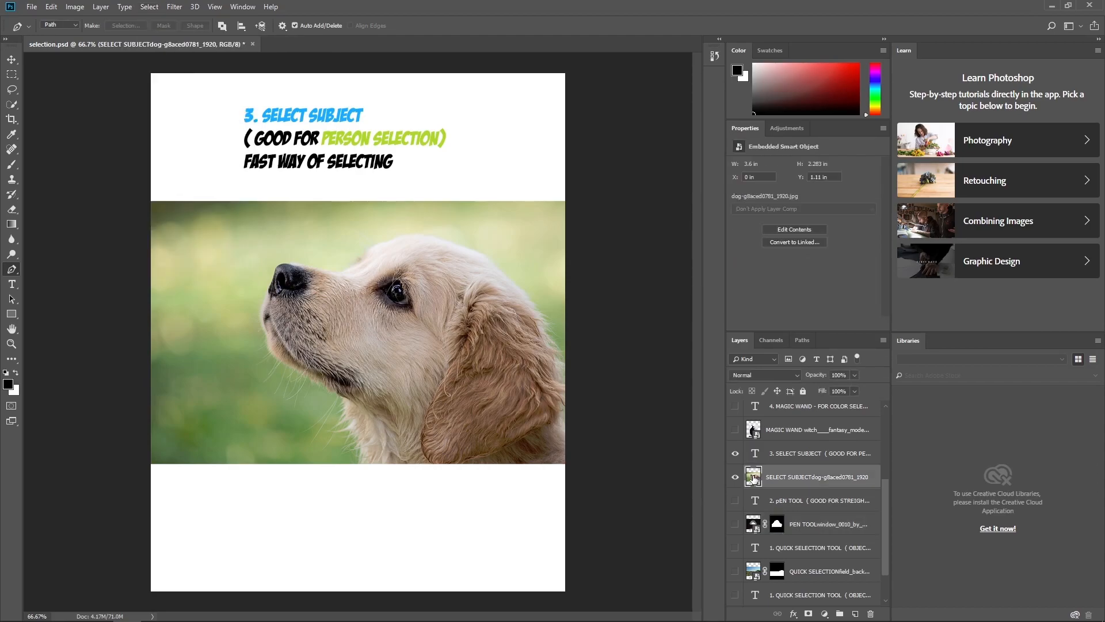
pyautogui.click(149, 6)
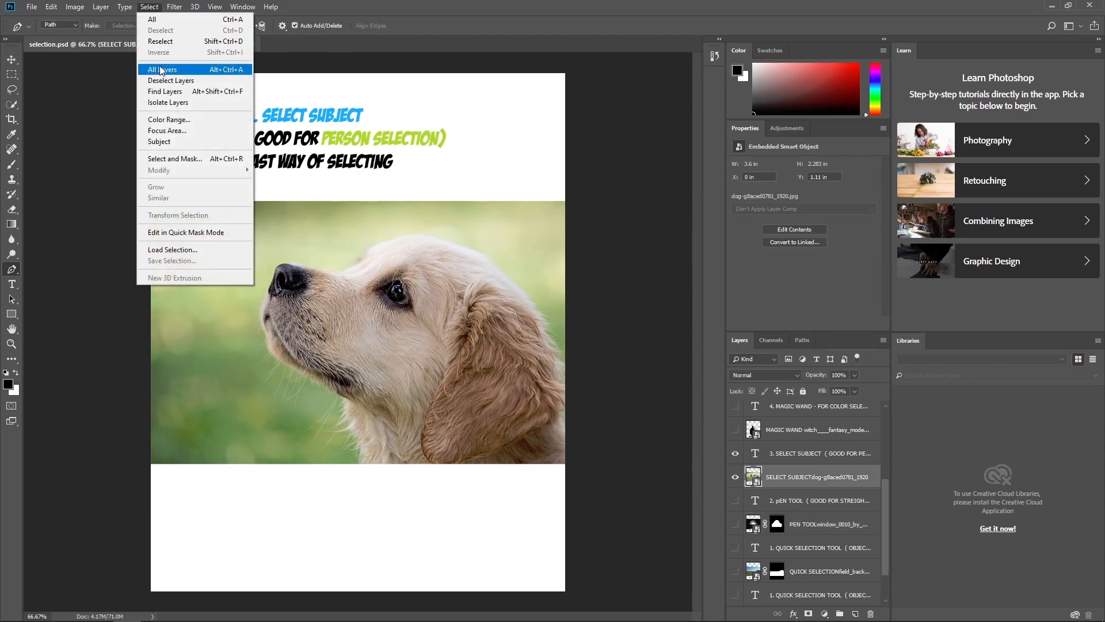
pyautogui.click(160, 142)
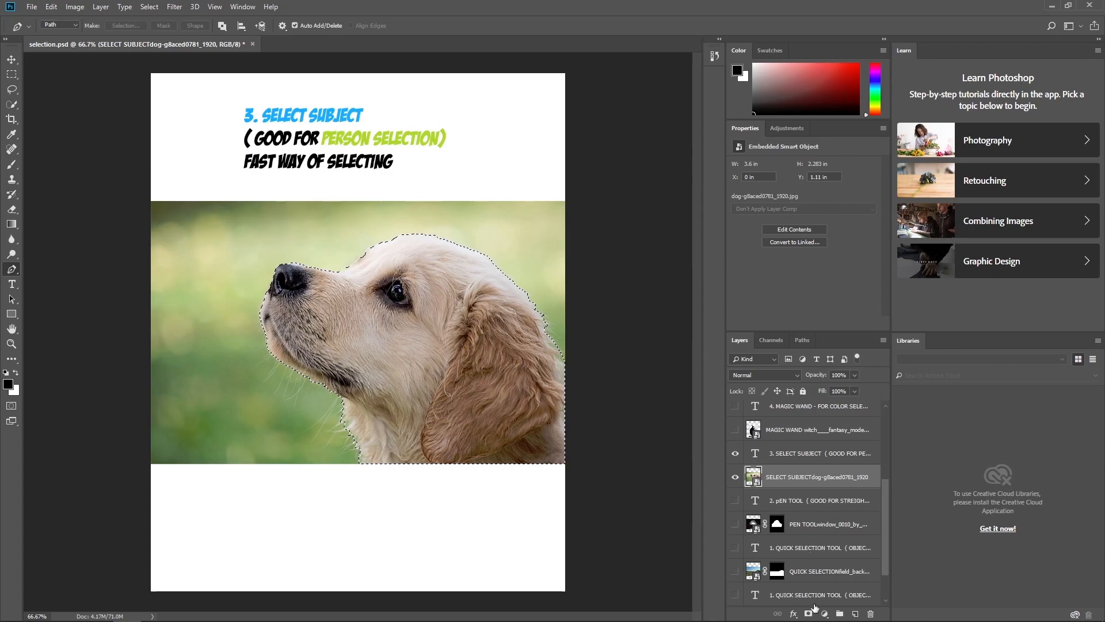
pyautogui.click(810, 614)
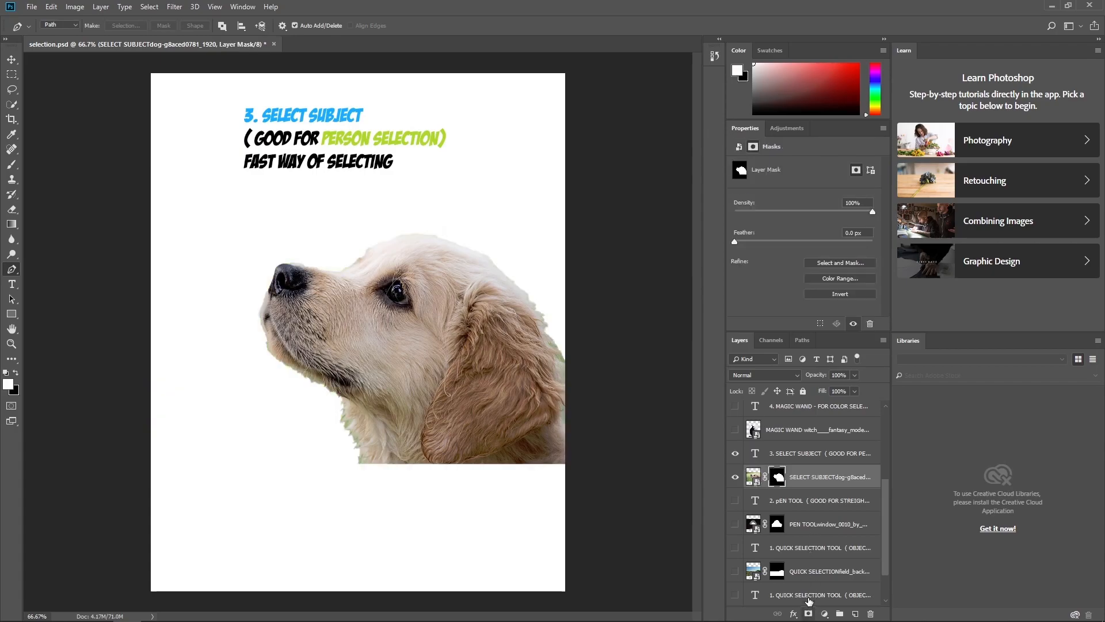
# Refine the fur edges of the puppy's mask with the Refine Edge Brush in Select and Mask and apply the result.
pyautogui.click(841, 268)
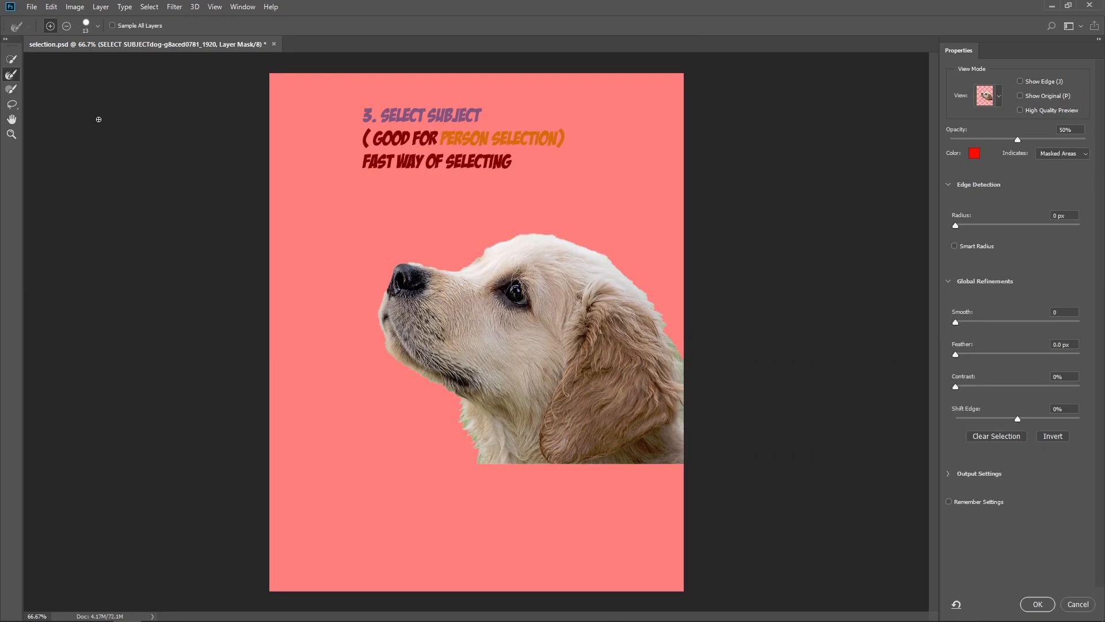
pyautogui.click(14, 77)
pyautogui.click(1038, 604)
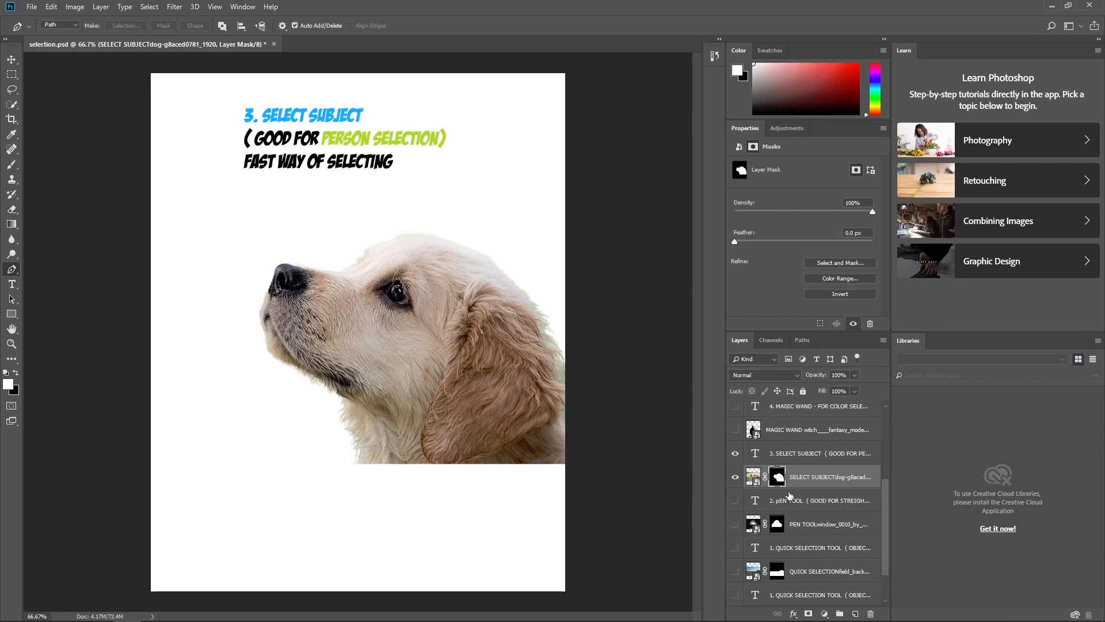
# Hide the Select Subject example layers, show the Magic Wand title and witch image, and make the witch layer active.
pyautogui.click(735, 478)
pyautogui.click(736, 455)
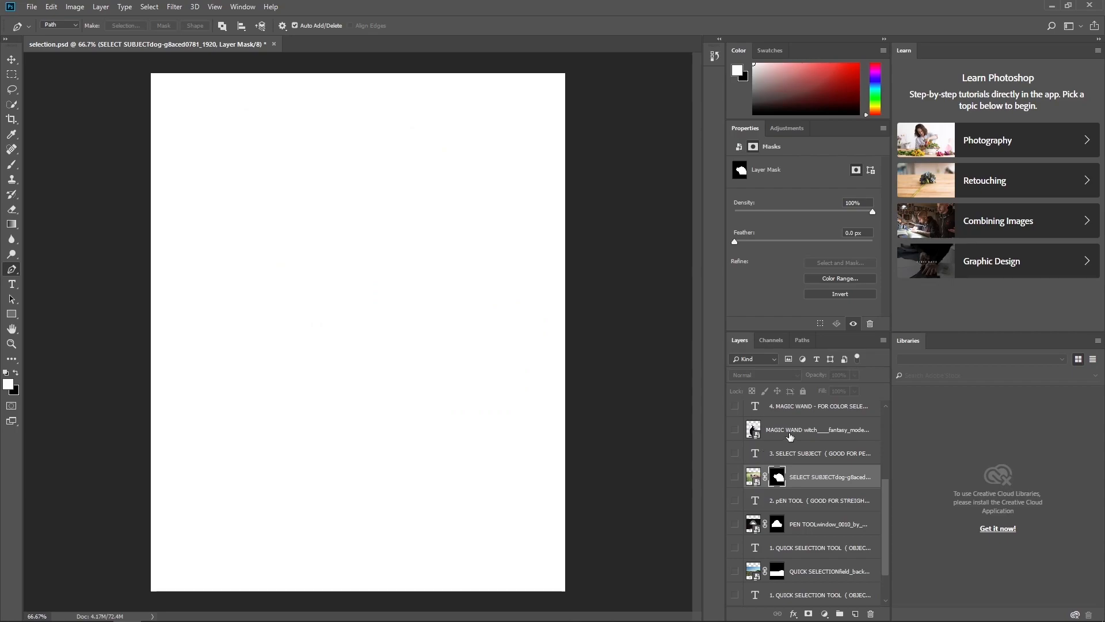
pyautogui.click(789, 433)
pyautogui.click(734, 407)
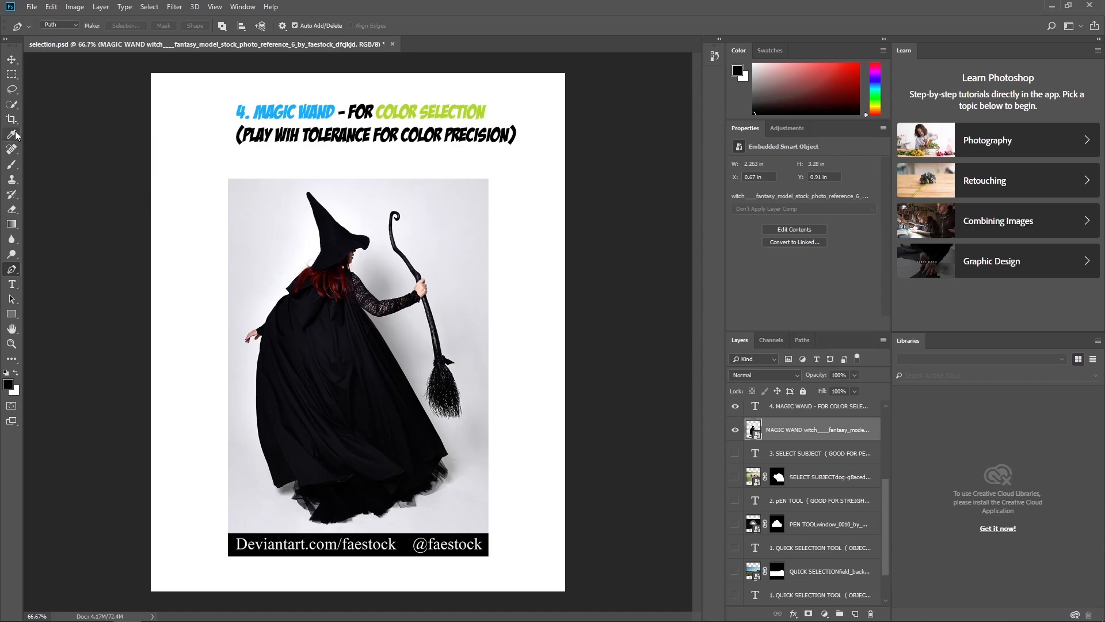
# Select the witch's black figure with the Magic Wand at a tolerance of 100 and add a layer mask from the selection.
pyautogui.click(12, 106)
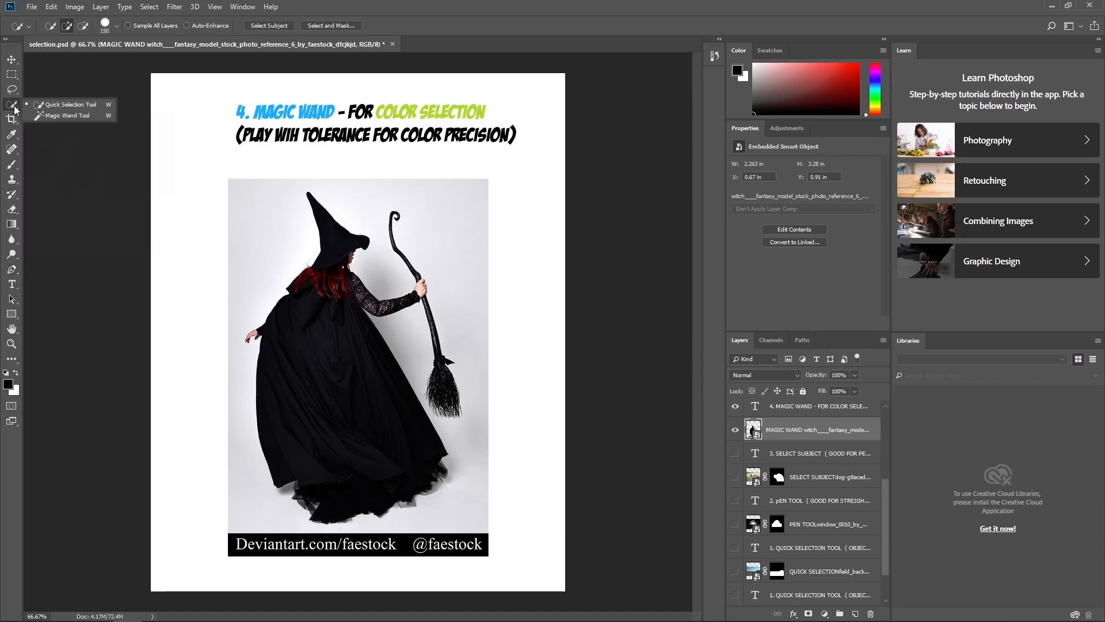
pyautogui.click(47, 118)
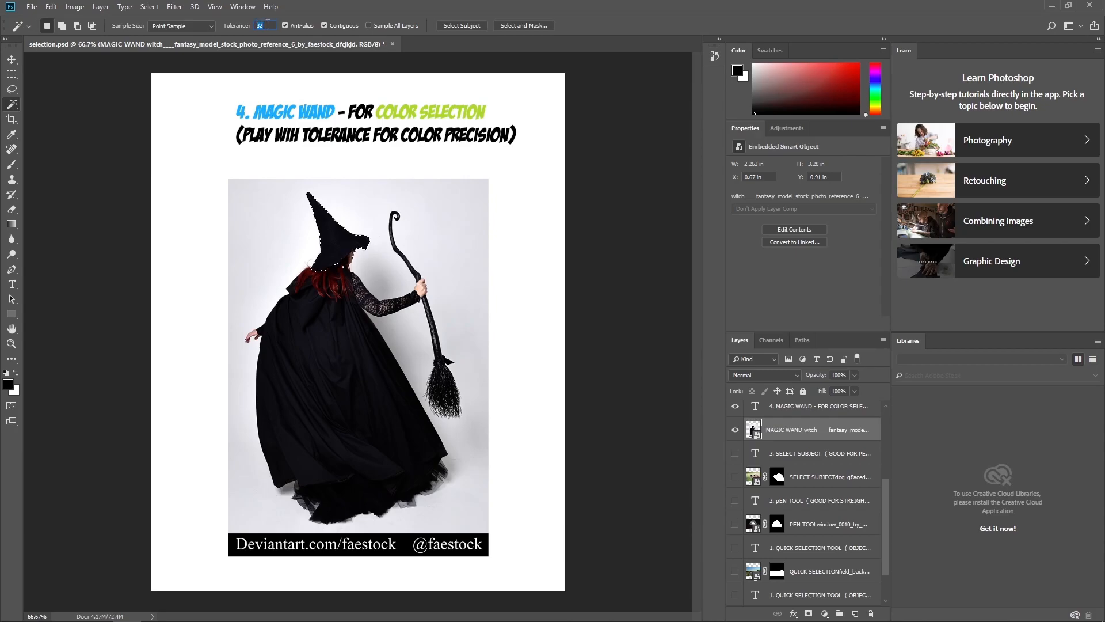
pyautogui.write('00')
pyautogui.click(333, 327)
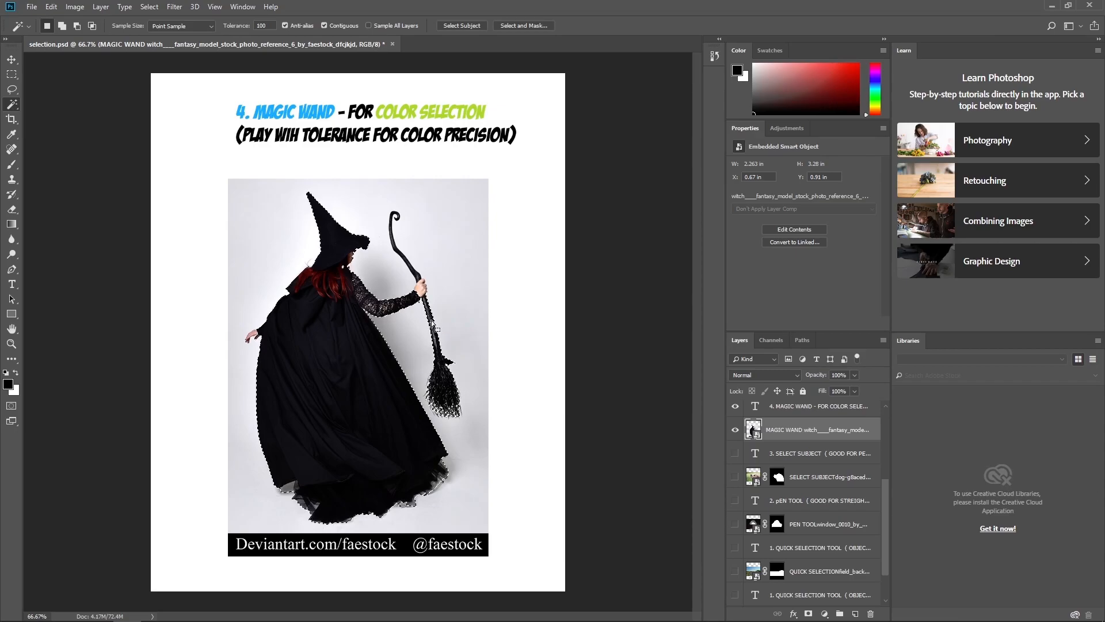
pyautogui.click(421, 281)
pyautogui.click(406, 319)
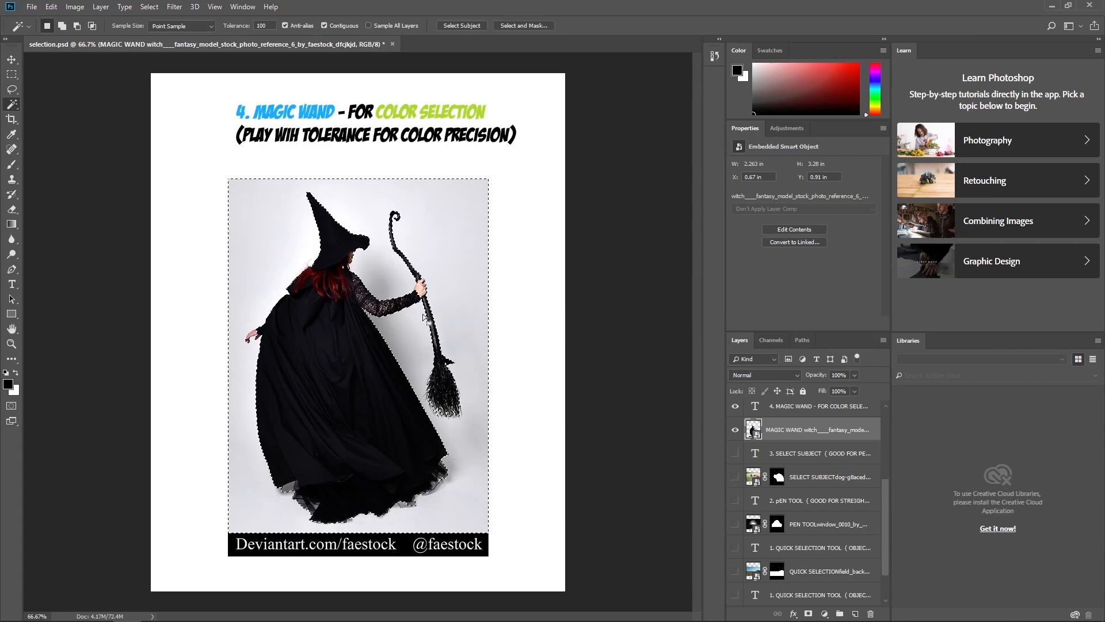
pyautogui.click(348, 340)
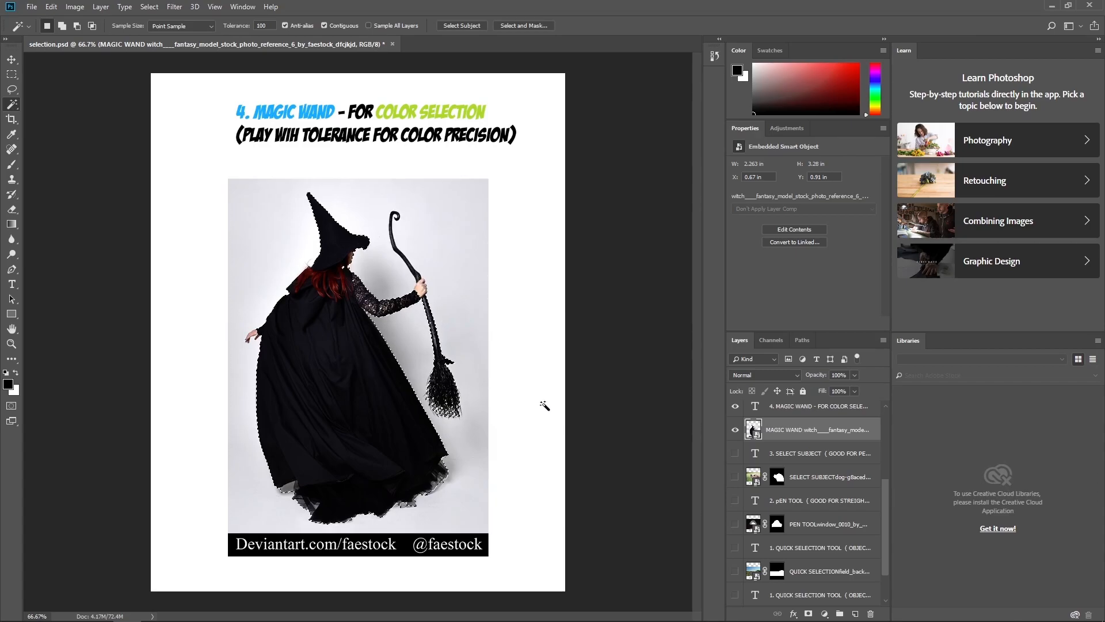
pyautogui.click(809, 613)
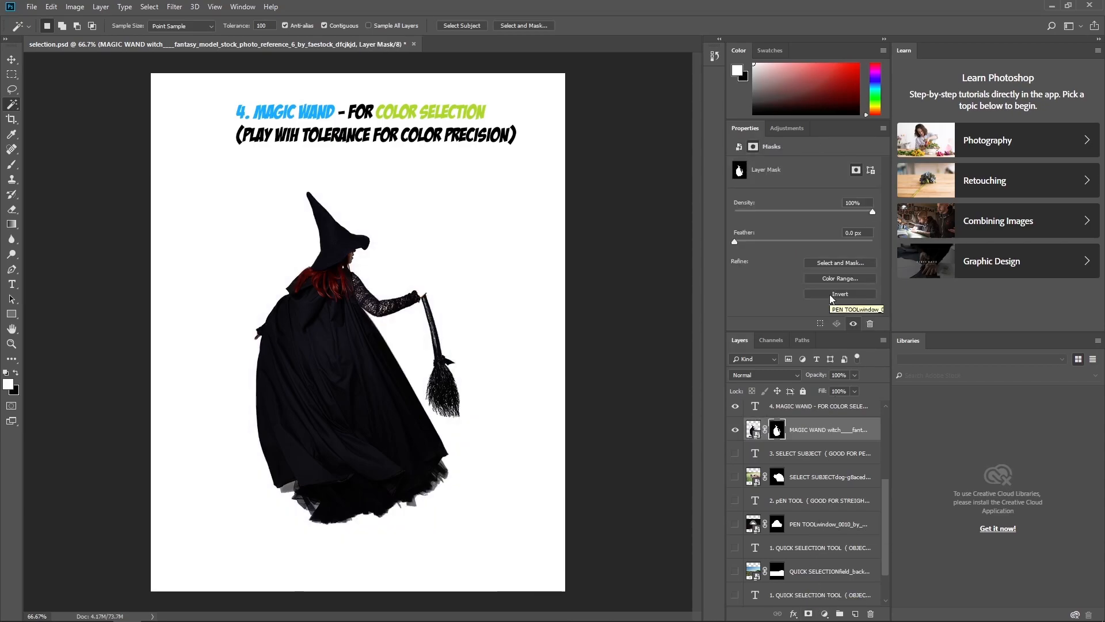
# In Select and Mask, refine the witch's dress hem and broom edges with the Refine Edge Brush at size 50.
pyautogui.click(831, 261)
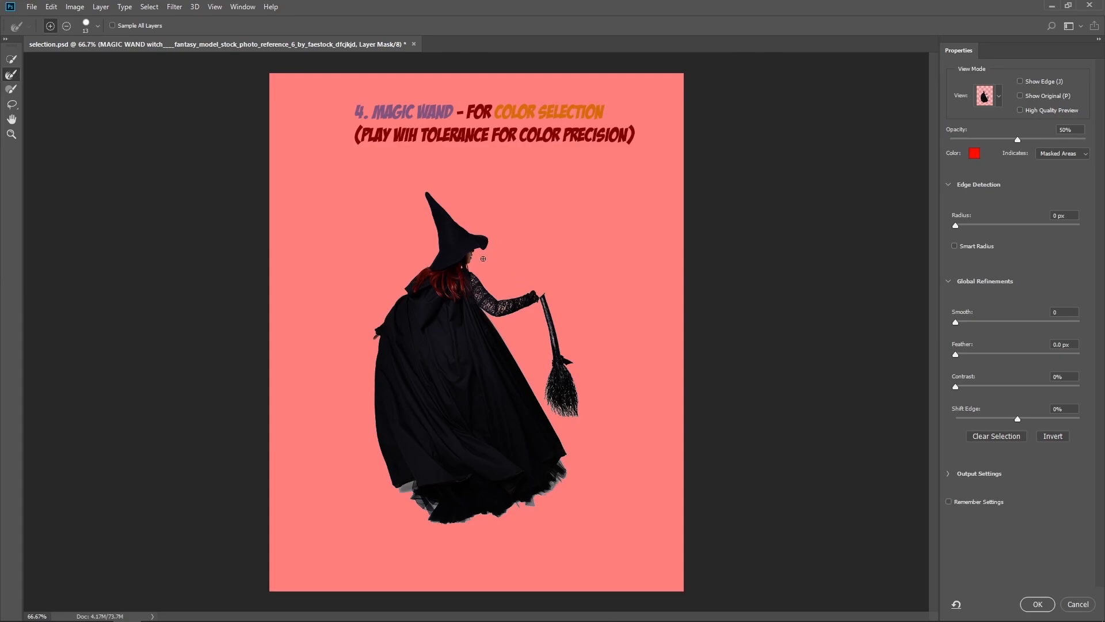
pyautogui.press(']')
pyautogui.press(']')
pyautogui.press(']')
pyautogui.moveTo(412, 492)
pyautogui.mouseDown()
pyautogui.moveTo(502, 508)
pyautogui.moveTo(551, 489)
pyautogui.moveTo(556, 463)
pyautogui.mouseUp()
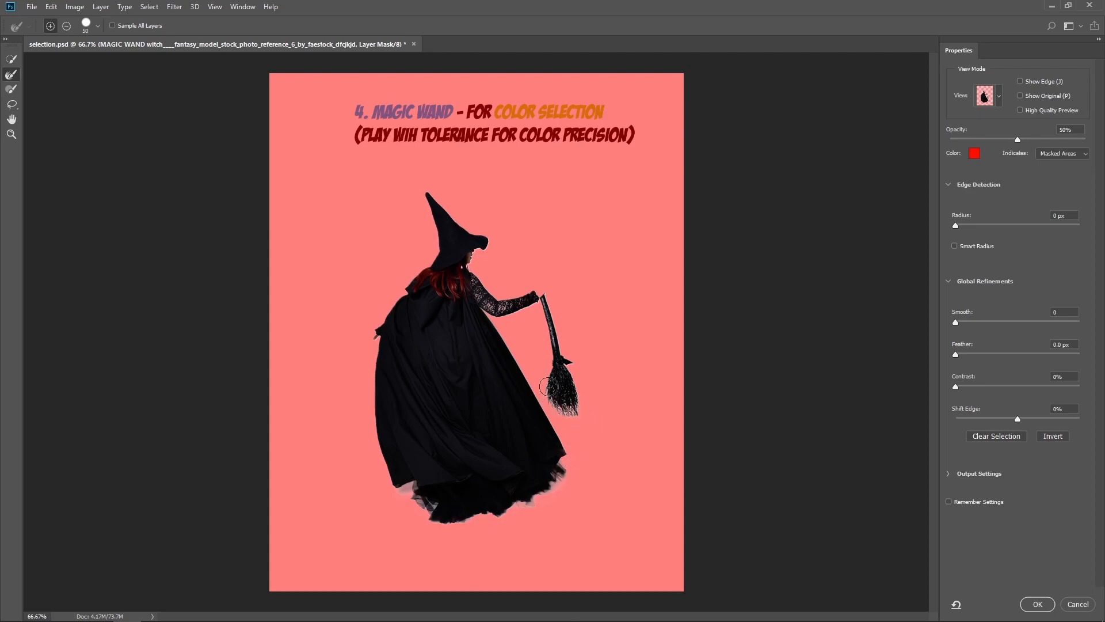
pyautogui.moveTo(539, 277); pyautogui.dragTo(522, 220)
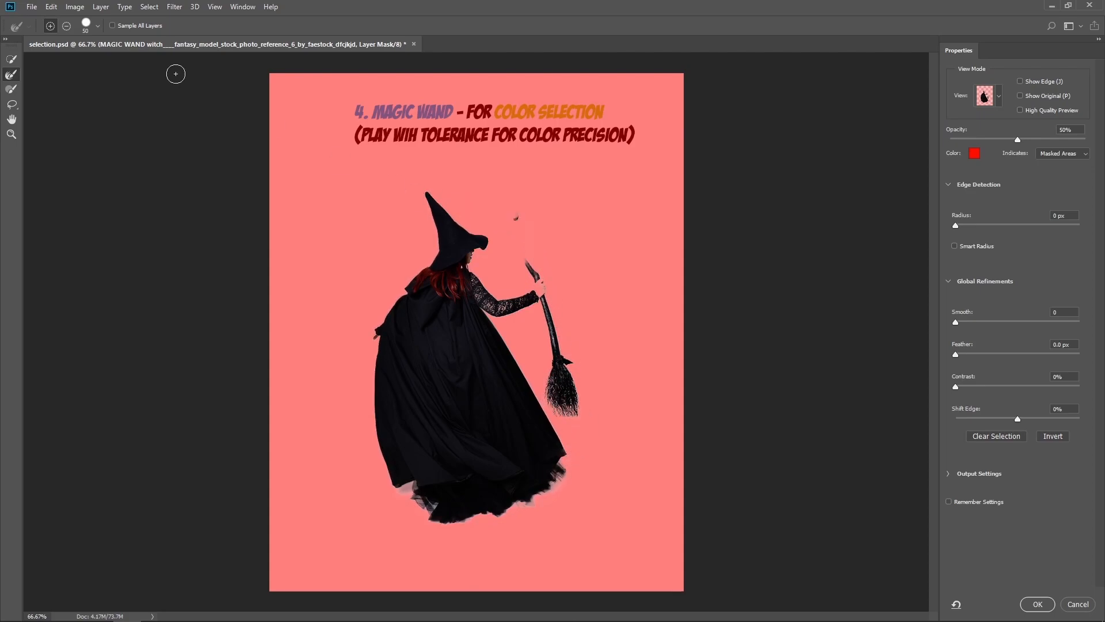
# Paint the missing upper broom handle and the witch's free hand back into the mask with an enlarged Brush.
pyautogui.click(11, 89)
pyautogui.press(']')
pyautogui.press(']')
pyautogui.press(']')
pyautogui.press(']')
pyautogui.moveTo(539, 282)
pyautogui.mouseDown()
pyautogui.moveTo(541, 292)
pyautogui.moveTo(514, 216)
pyautogui.moveTo(515, 247)
pyautogui.moveTo(511, 230)
pyautogui.mouseUp()
pyautogui.moveTo(385, 331)
pyautogui.mouseDown()
pyautogui.moveTo(361, 348)
pyautogui.moveTo(391, 323)
pyautogui.mouseUp()
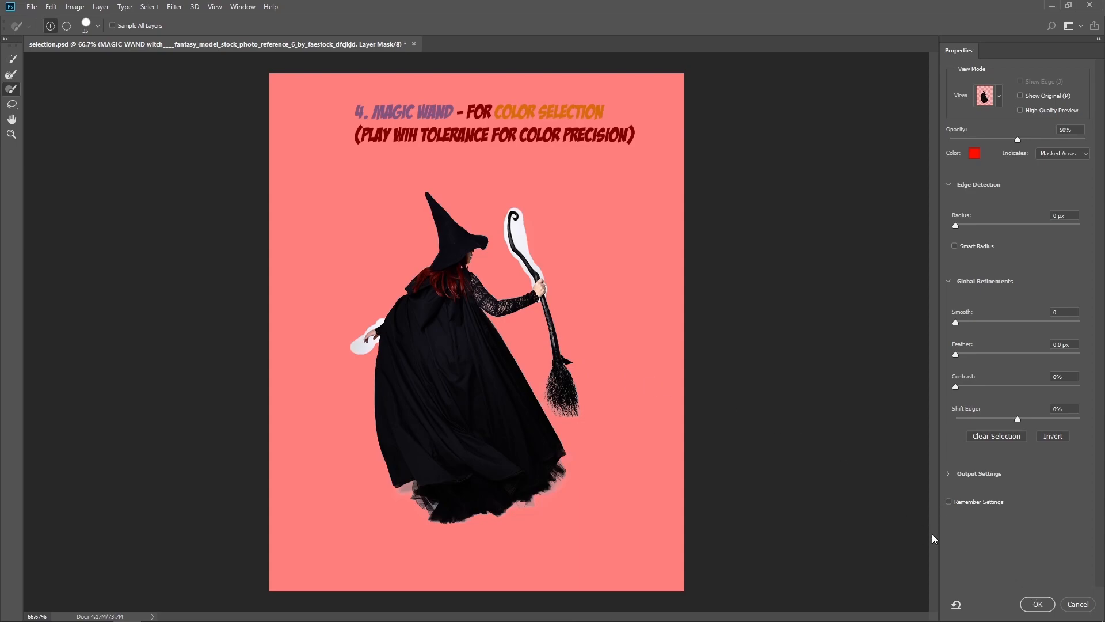
# Clean the background around the broom handle and free hand with the Refine Edge Brush and apply the refined mask.
pyautogui.click(14, 76)
pyautogui.moveTo(538, 231)
pyautogui.mouseDown()
pyautogui.moveTo(516, 225)
pyautogui.moveTo(522, 209)
pyautogui.moveTo(500, 214)
pyautogui.moveTo(534, 284)
pyautogui.moveTo(528, 251)
pyautogui.moveTo(556, 296)
pyautogui.mouseUp()
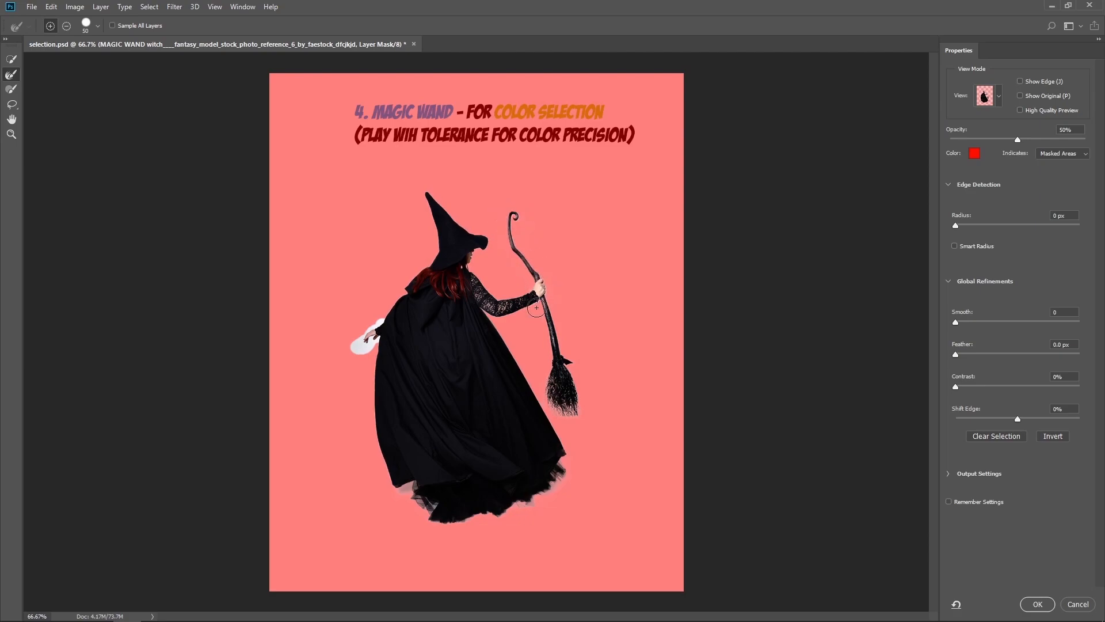
pyautogui.moveTo(360, 323)
pyautogui.mouseDown()
pyautogui.moveTo(354, 345)
pyautogui.moveTo(369, 343)
pyautogui.mouseUp()
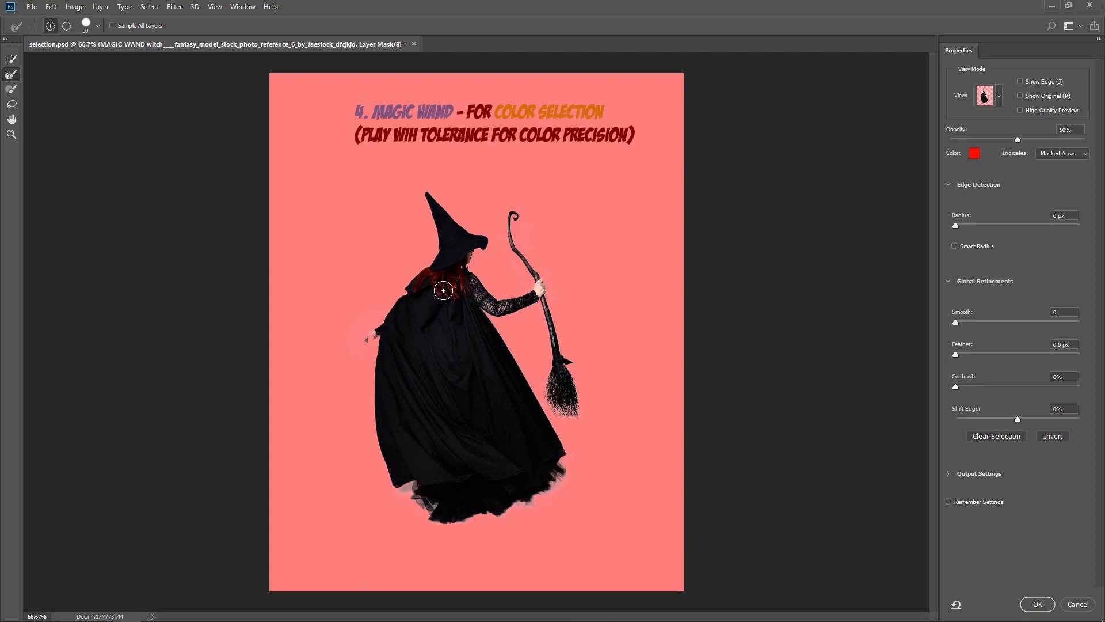
pyautogui.press('[')
pyautogui.press('[')
pyautogui.press('[')
pyautogui.press('[')
pyautogui.click(1037, 603)
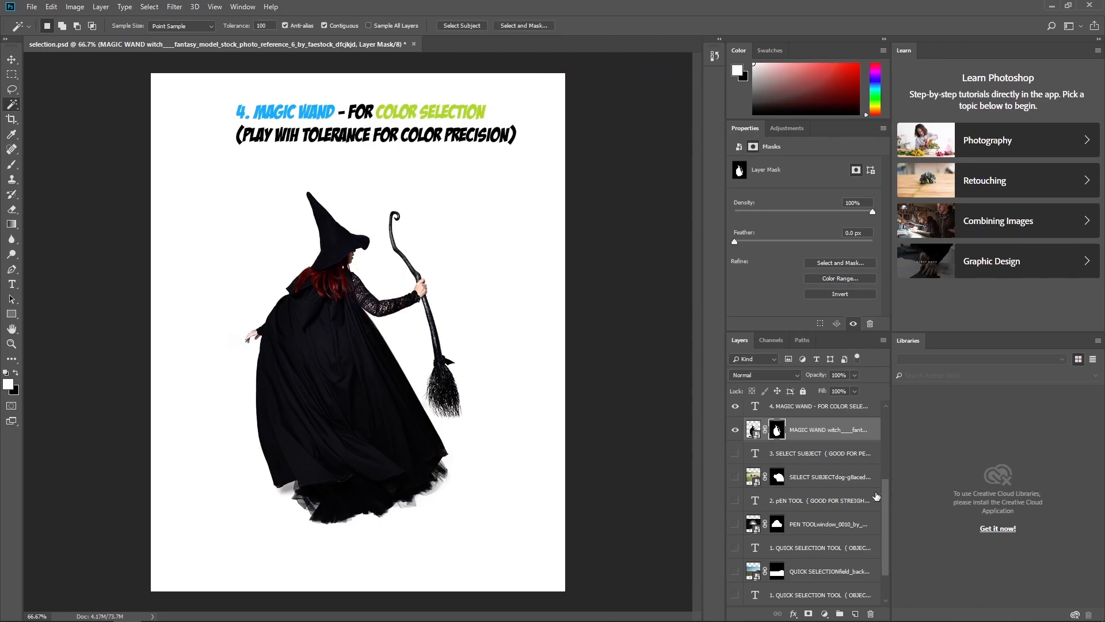
# Hide the Magic Wand example layers and show the Elliptical Marquee title and moon image layers.
pyautogui.moveTo(736, 432); pyautogui.dragTo(735, 406)
pyautogui.scroll(3, 831, 449)
pyautogui.moveTo(735, 453); pyautogui.dragTo(735, 429)
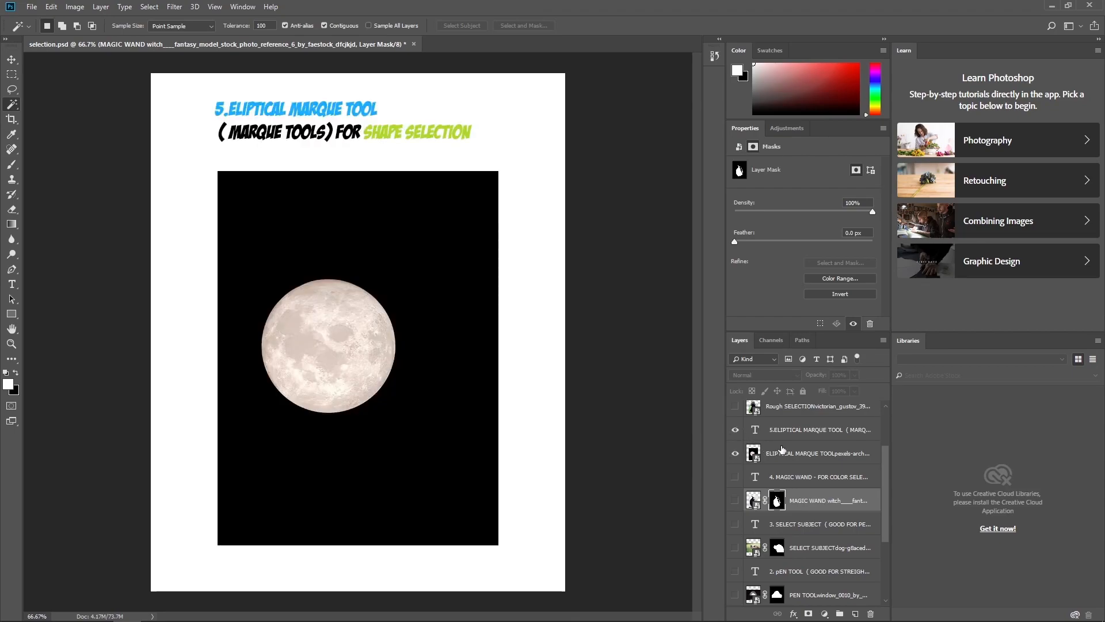
pyautogui.click(13, 92)
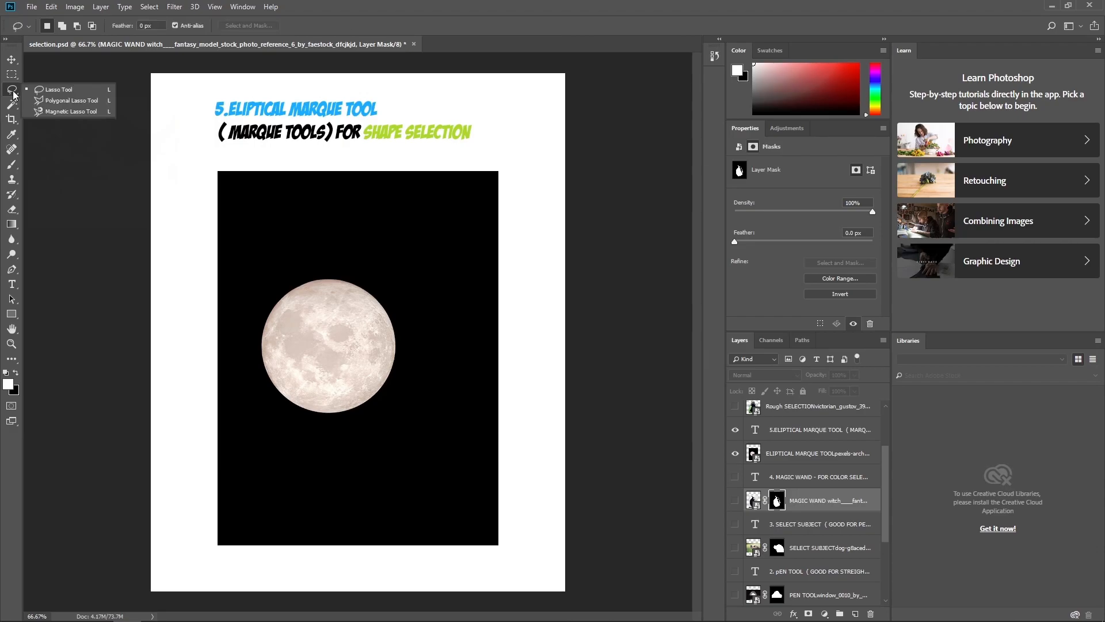
pyautogui.click(13, 103)
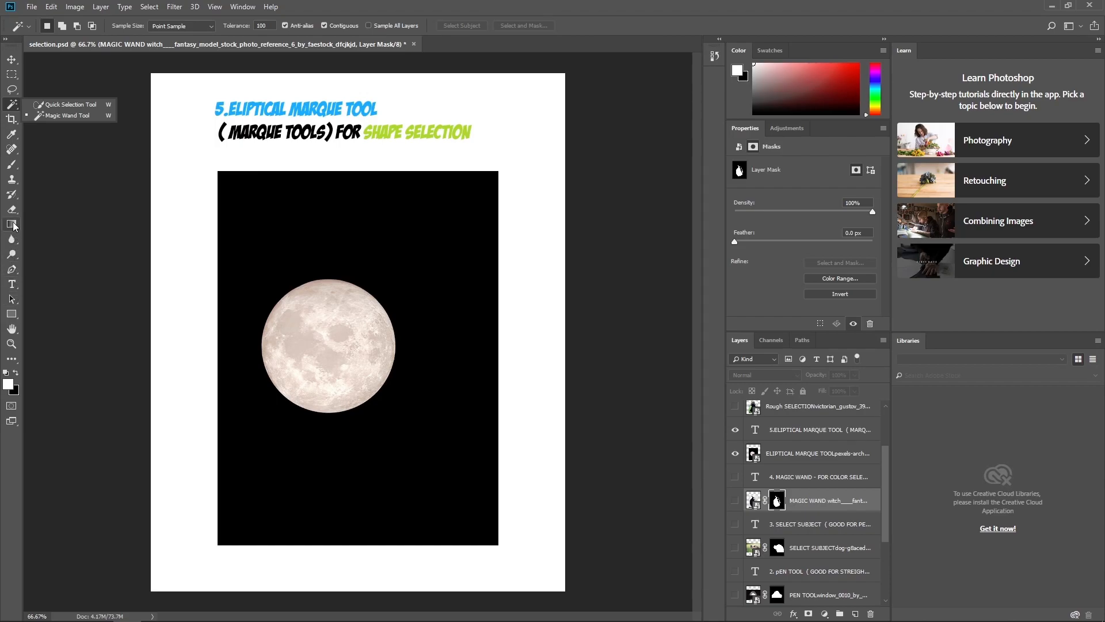
# Draw an Elliptical Marquee selection over the moon and transform the selection to fit the moon's outline.
pyautogui.click(11, 75)
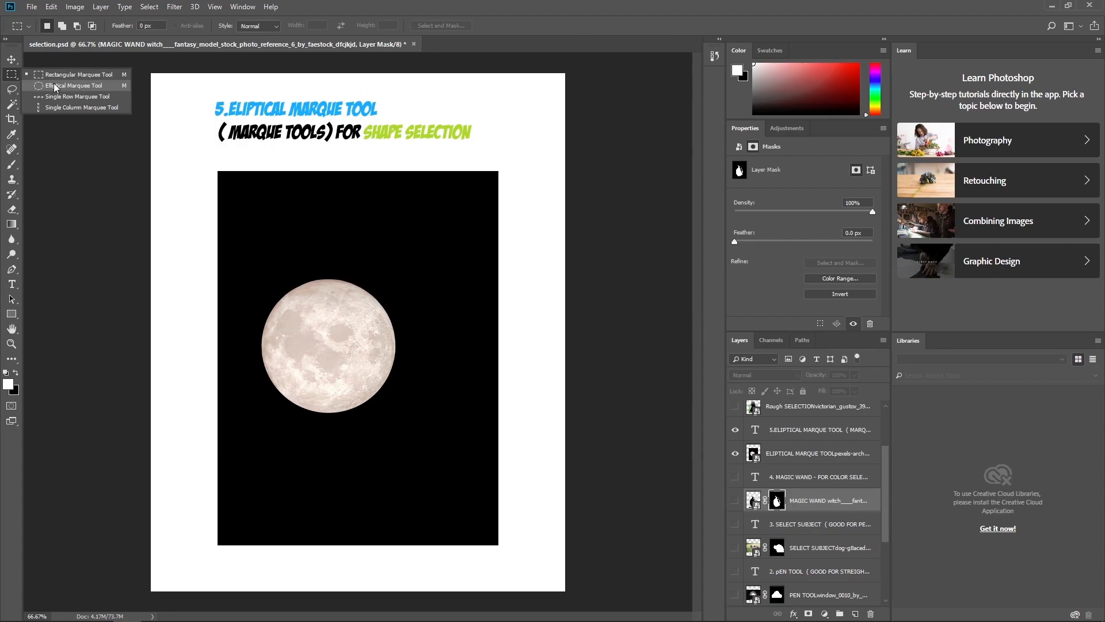
pyautogui.click(56, 86)
pyautogui.moveTo(284, 296); pyautogui.dragTo(394, 404)
pyautogui.rightClick(344, 341)
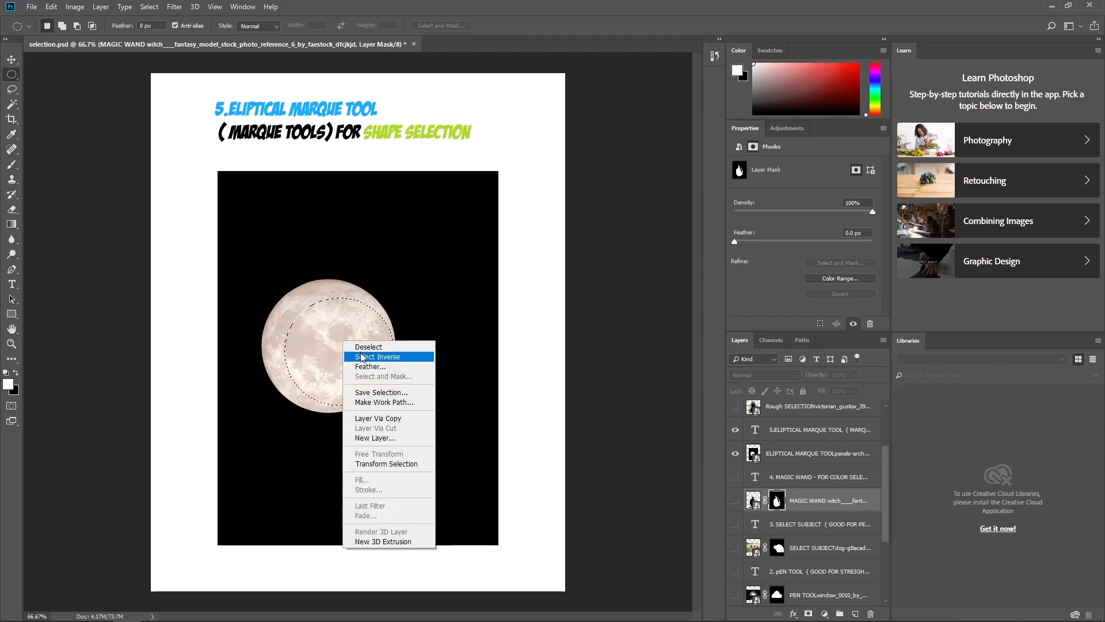
pyautogui.click(386, 463)
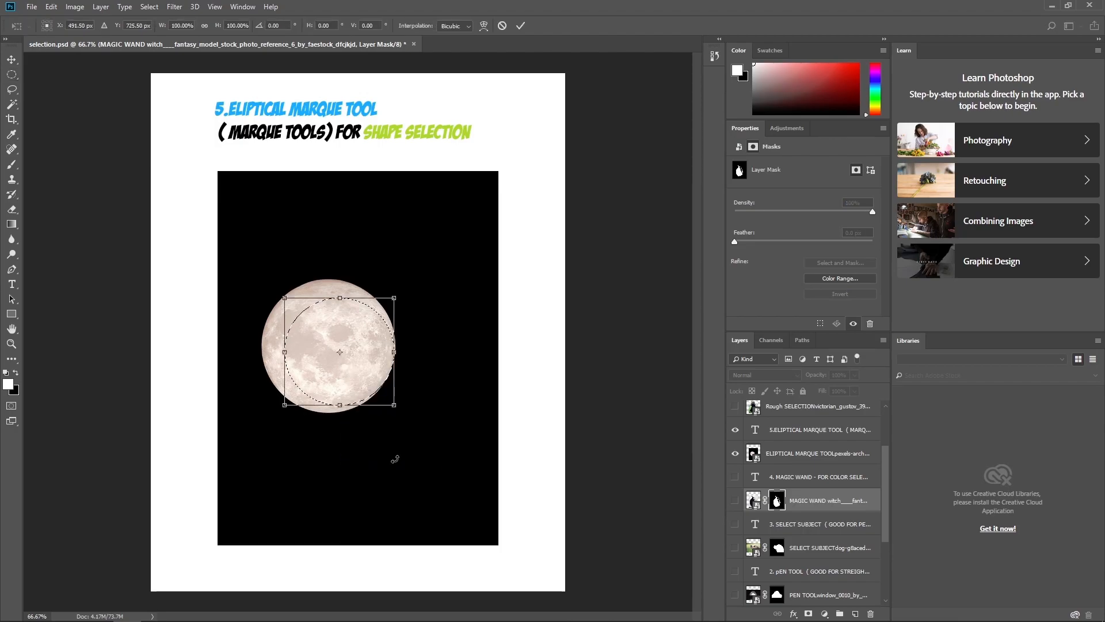
pyautogui.moveTo(338, 280); pyautogui.dragTo(339, 278)
pyautogui.moveTo(286, 341); pyautogui.dragTo(260, 344)
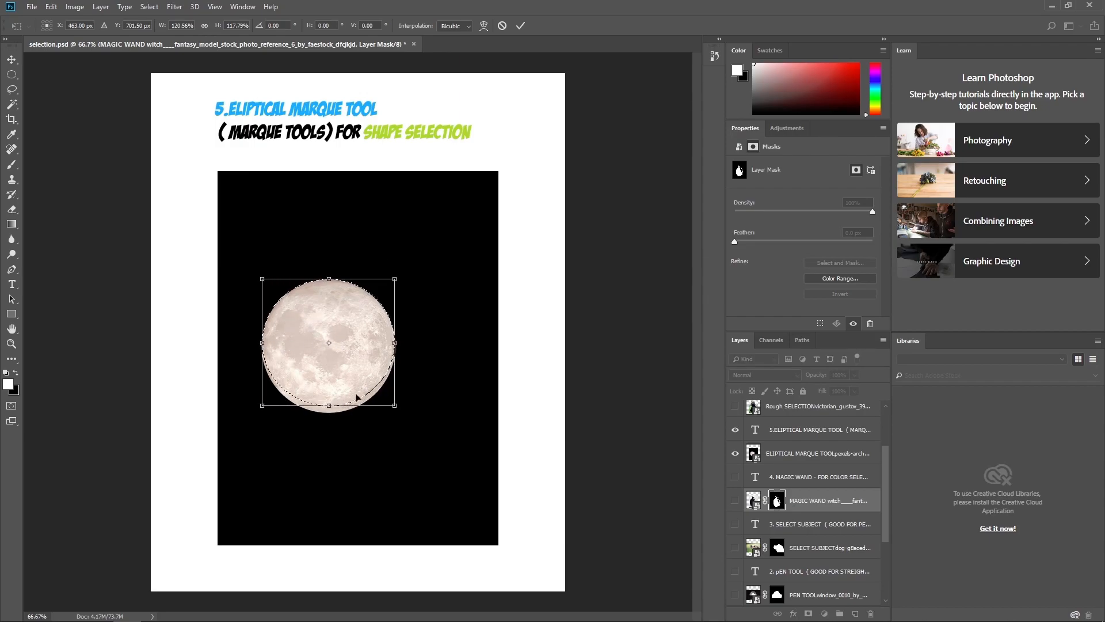
pyautogui.moveTo(327, 406); pyautogui.dragTo(329, 412)
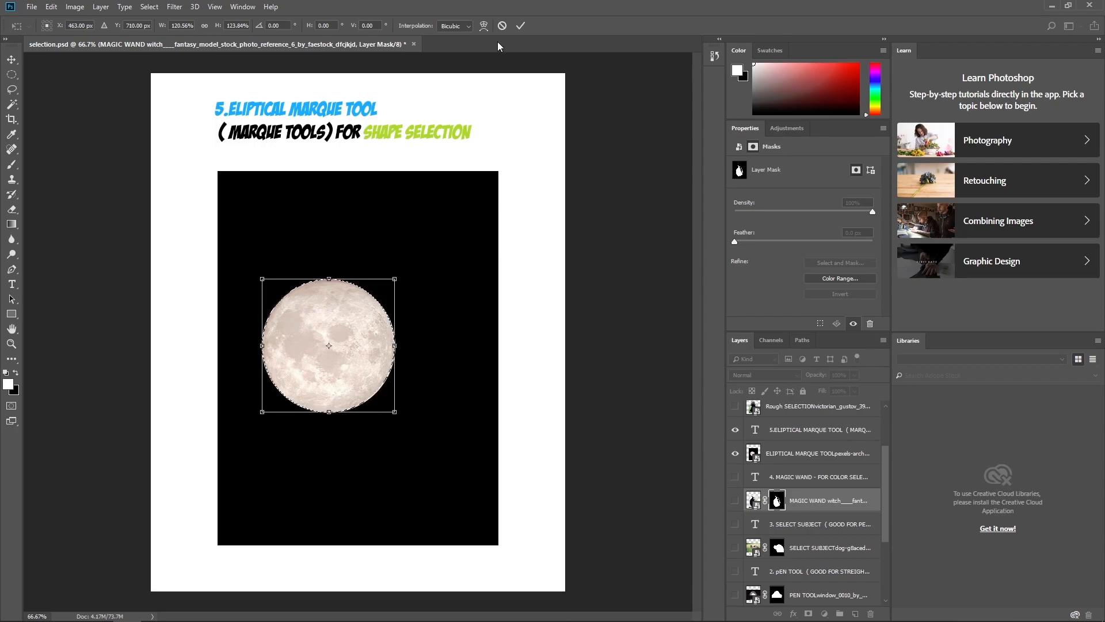
pyautogui.click(521, 26)
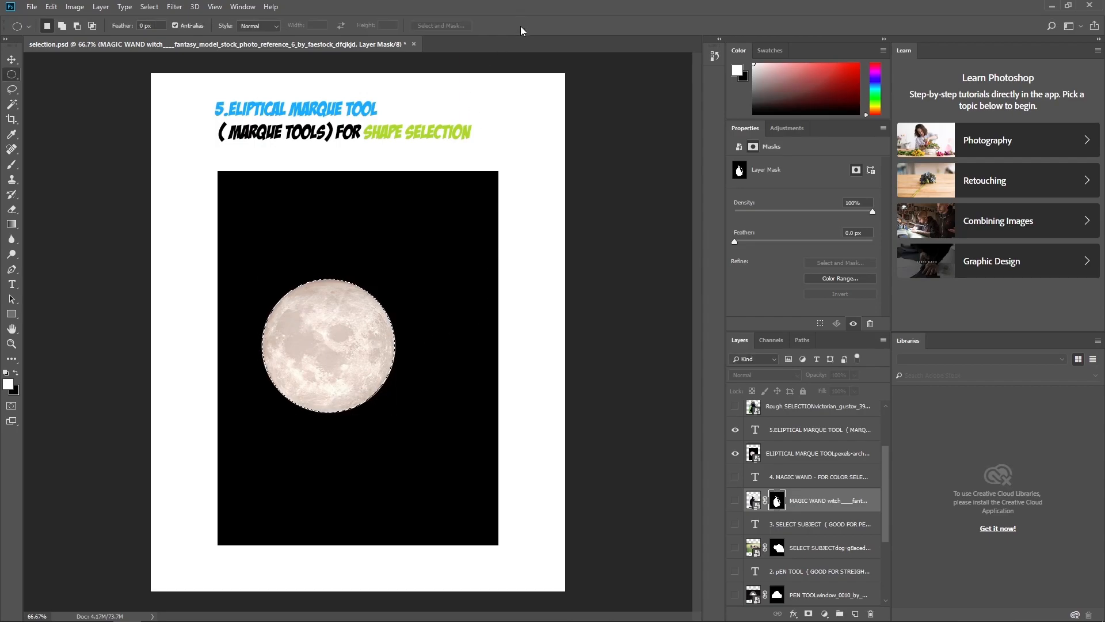
# Mask the moon image layer from the circular selection and refine the moon's edge in Select and Mask.
pyautogui.click(789, 450)
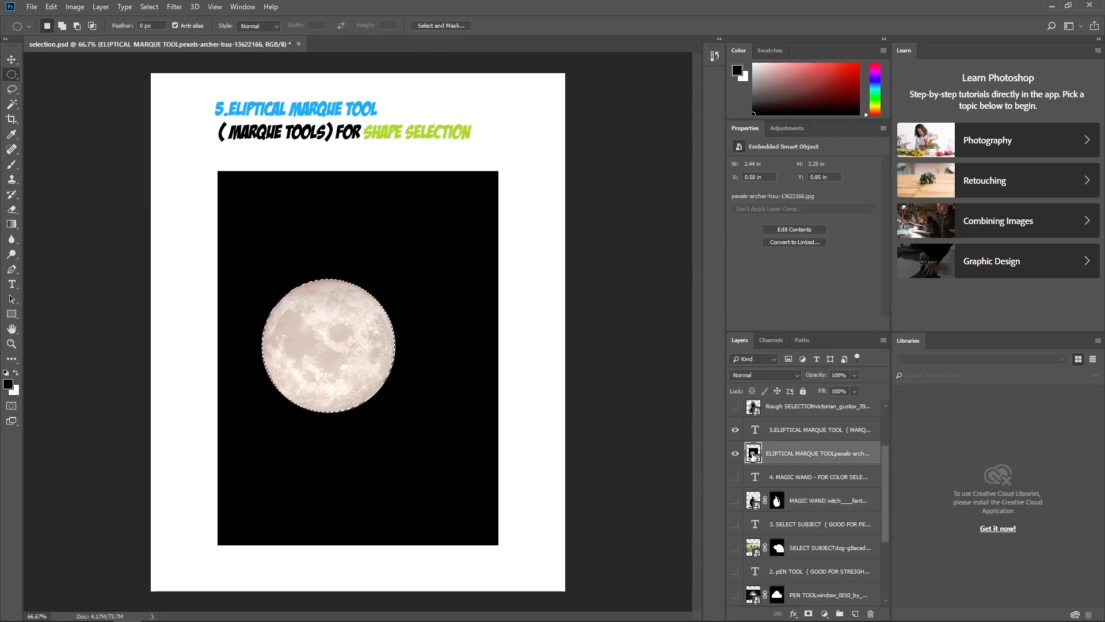
pyautogui.click(809, 614)
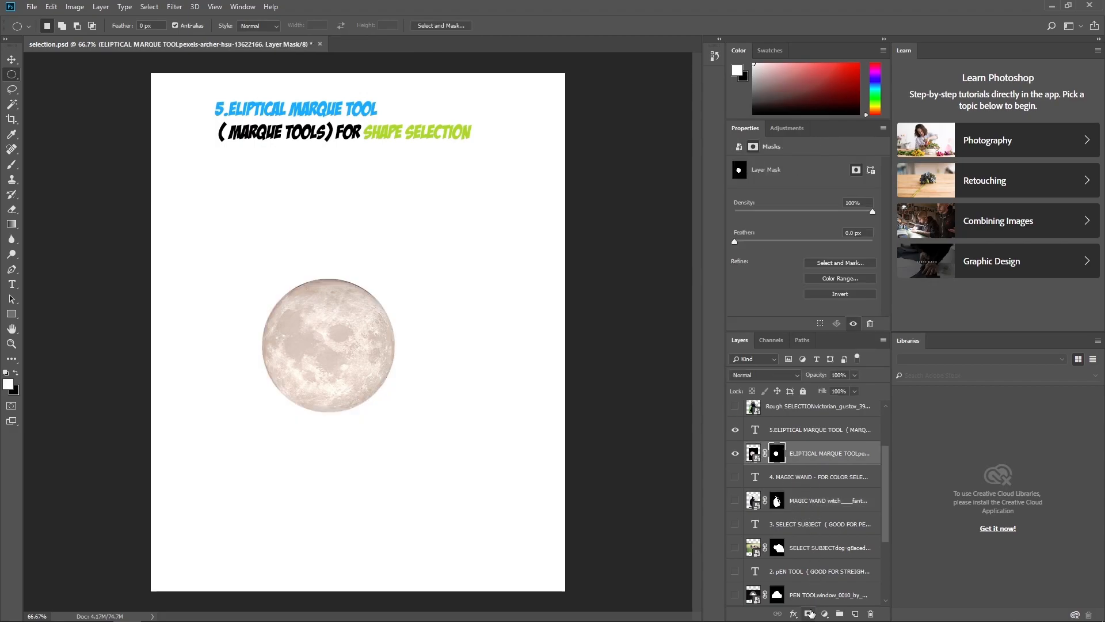
pyautogui.click(857, 264)
pyautogui.press(']')
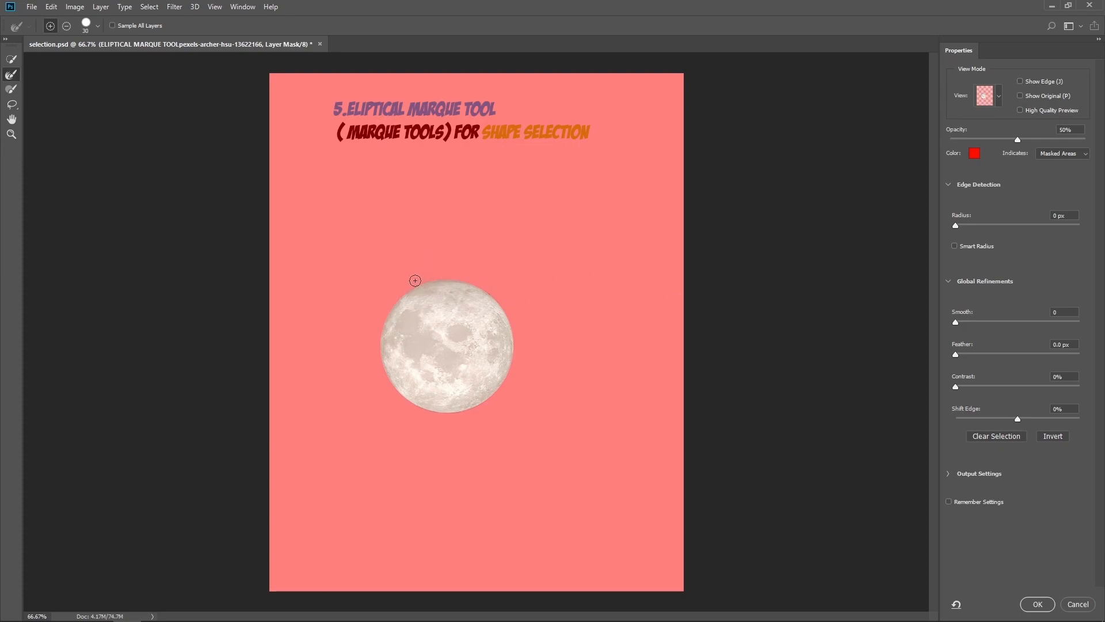
pyautogui.click(1037, 603)
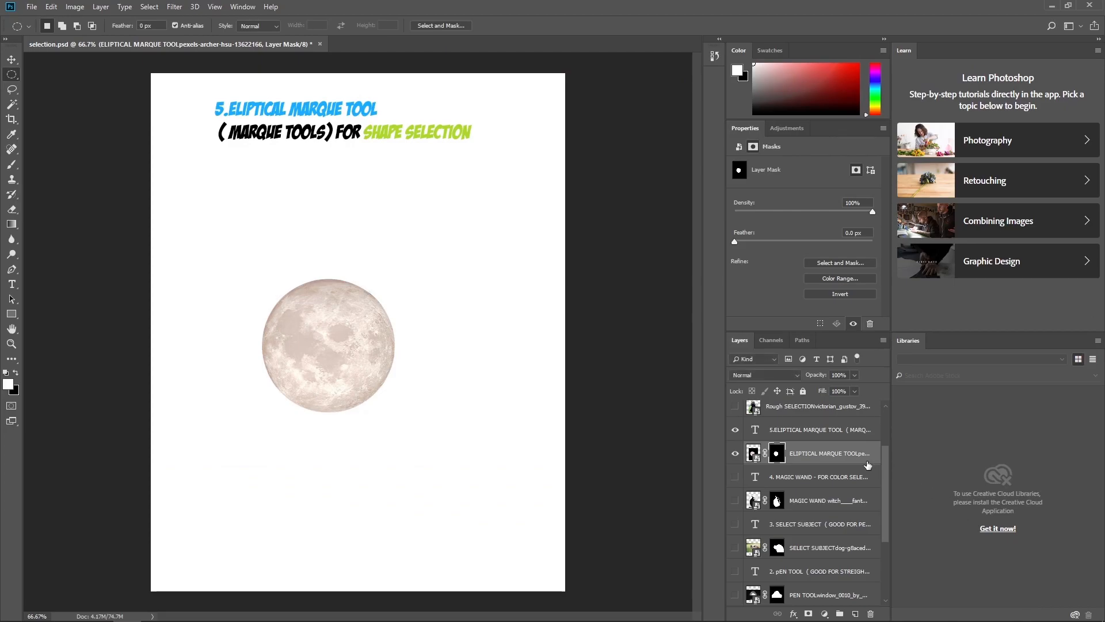
# Hide the Elliptical Marquee example layers and show the Lasso Tool title and caped man image layers.
pyautogui.moveTo(737, 454); pyautogui.dragTo(736, 429)
pyautogui.scroll(3, 817, 459)
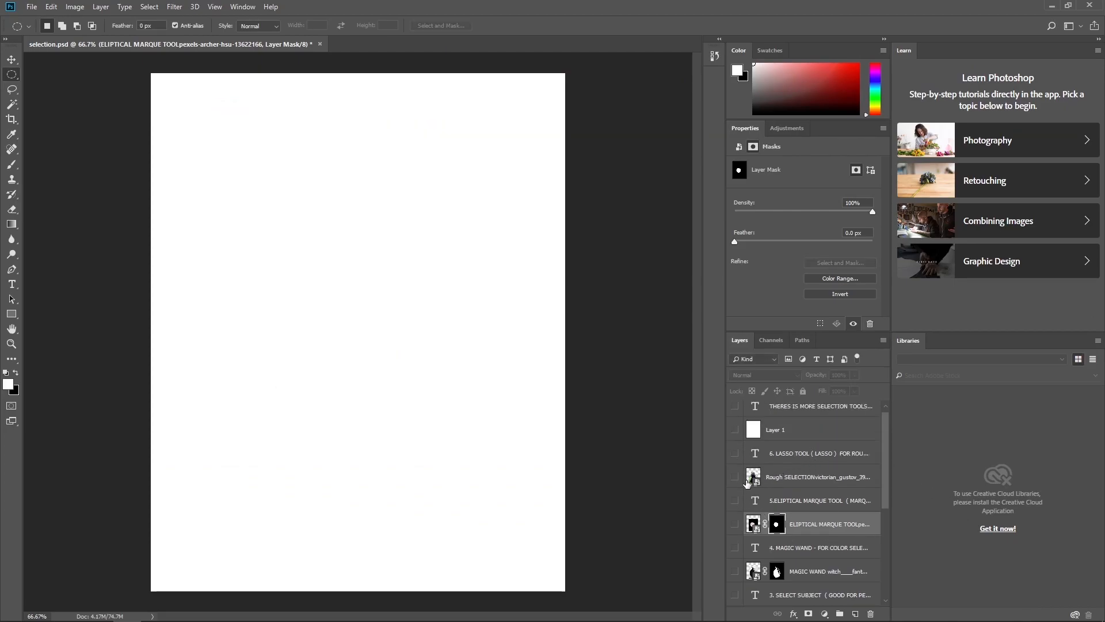
pyautogui.moveTo(736, 477); pyautogui.dragTo(735, 455)
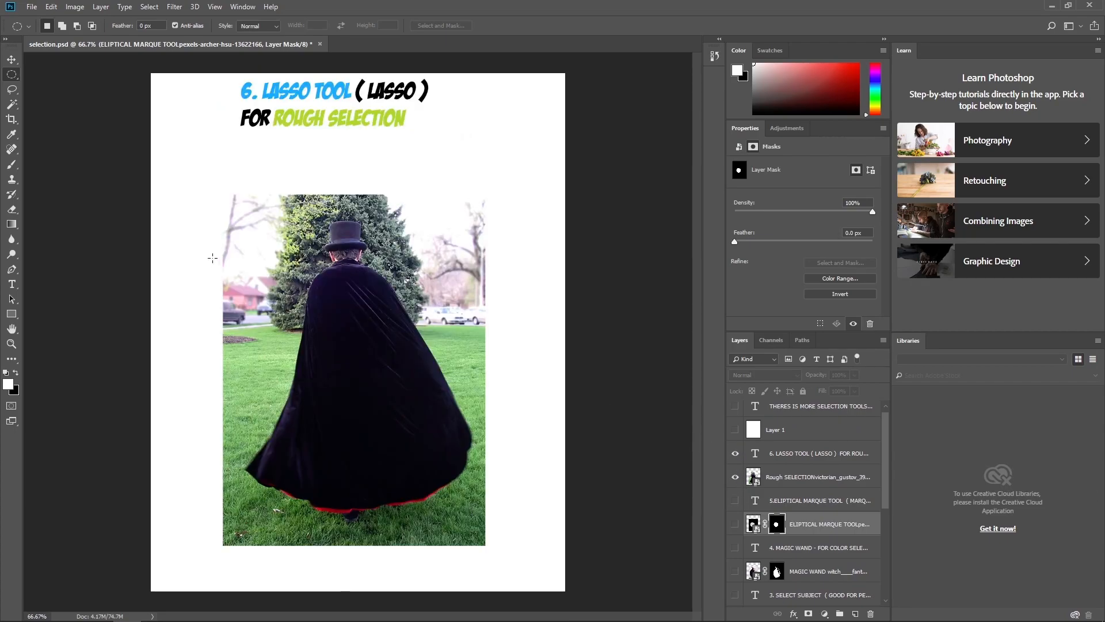
# Draw a rough Lasso selection around the caped man and add it as a mask on his image layer.
pyautogui.click(14, 91)
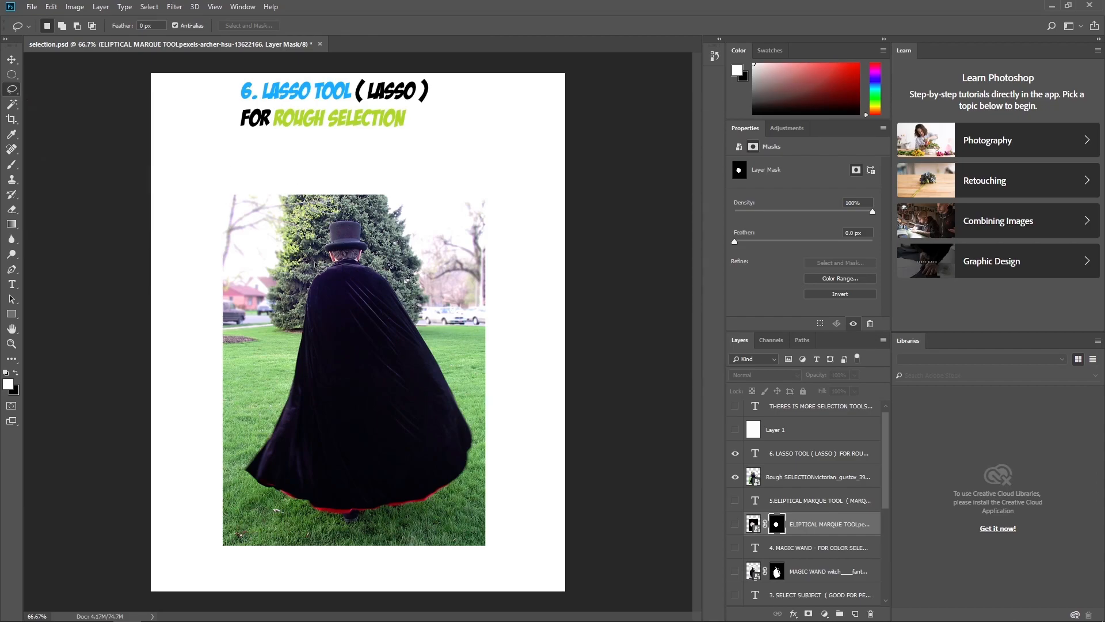
pyautogui.moveTo(321, 269)
pyautogui.mouseDown()
pyautogui.moveTo(321, 219)
pyautogui.moveTo(366, 219)
pyautogui.moveTo(395, 279)
pyautogui.mouseUp()
pyautogui.moveTo(426, 325)
pyautogui.mouseDown()
pyautogui.moveTo(475, 418)
pyautogui.moveTo(476, 448)
pyautogui.moveTo(457, 482)
pyautogui.moveTo(414, 512)
pyautogui.moveTo(367, 521)
pyautogui.moveTo(316, 521)
pyautogui.moveTo(257, 484)
pyautogui.moveTo(238, 462)
pyautogui.moveTo(264, 419)
pyautogui.moveTo(298, 308)
pyautogui.moveTo(332, 264)
pyautogui.mouseUp()
pyautogui.click(787, 477)
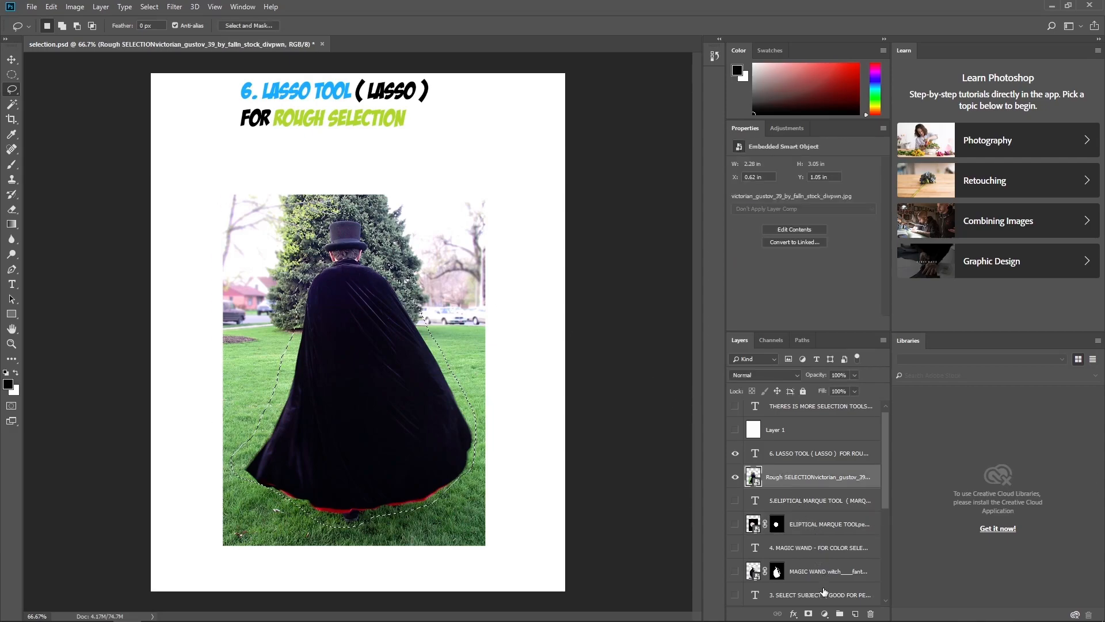
pyautogui.click(810, 614)
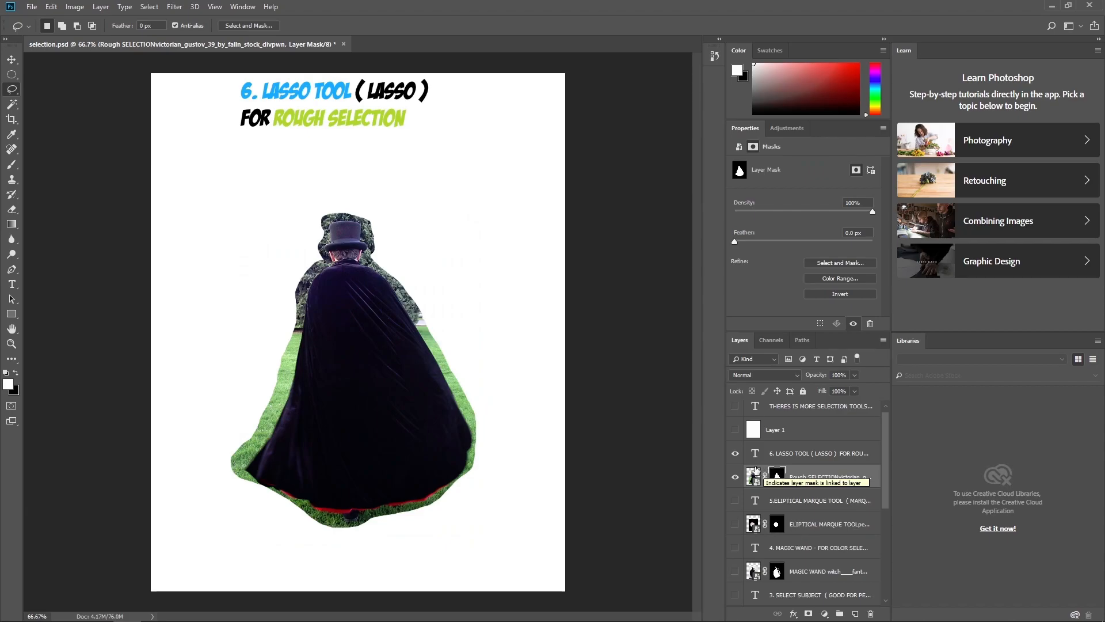
# Hide the Lasso Tool example layers and show the white Layer 1 with the closing text layer.
pyautogui.moveTo(737, 473); pyautogui.dragTo(743, 450)
pyautogui.click(735, 430)
pyautogui.click(735, 407)
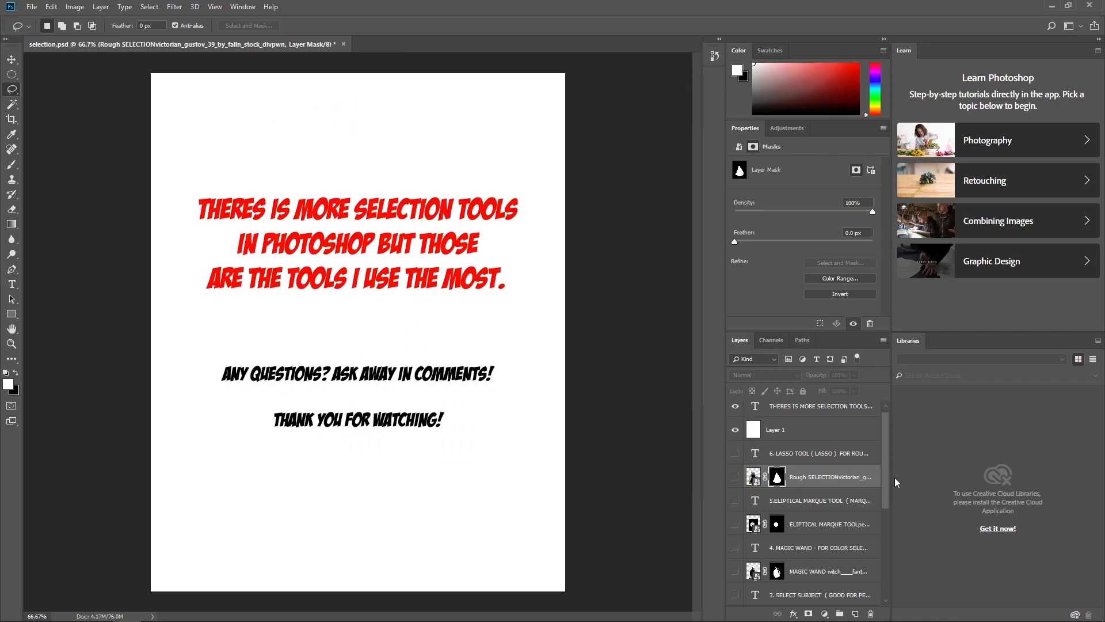